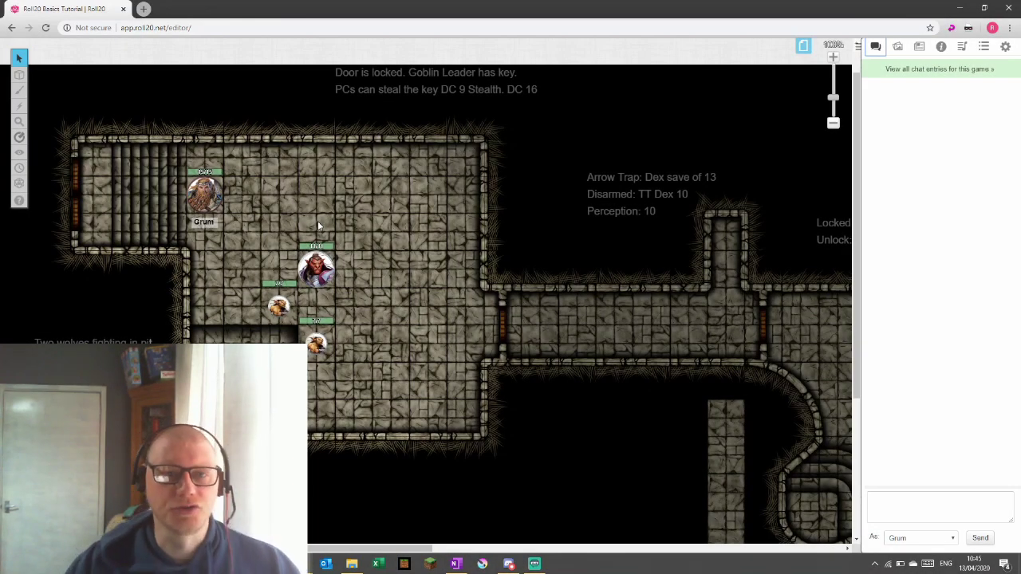
Select Grum, roll his Warhammer attack and bludgeoning damage, then show the Collection list
click(203, 195)
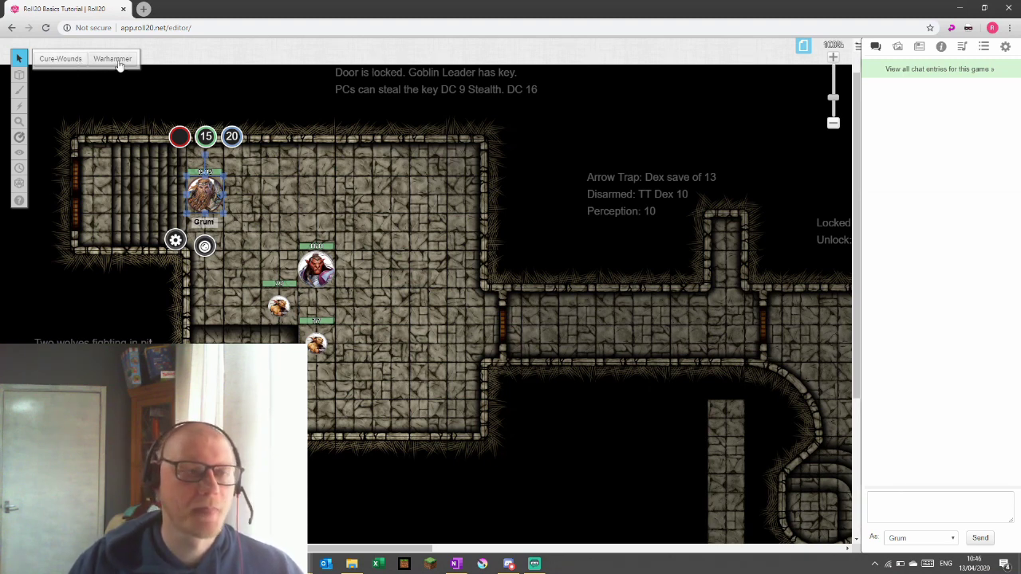
click(116, 60)
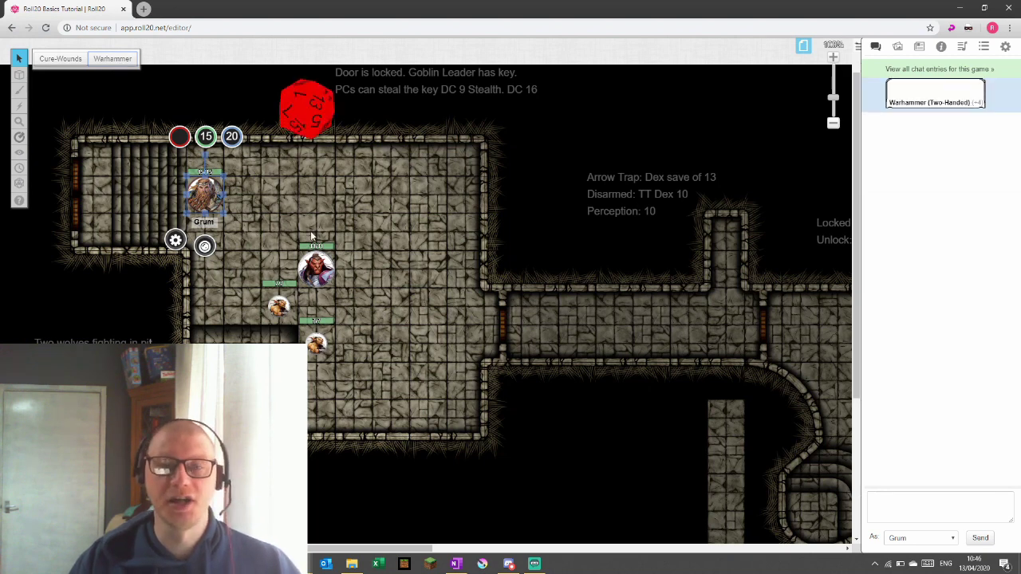
click(910, 106)
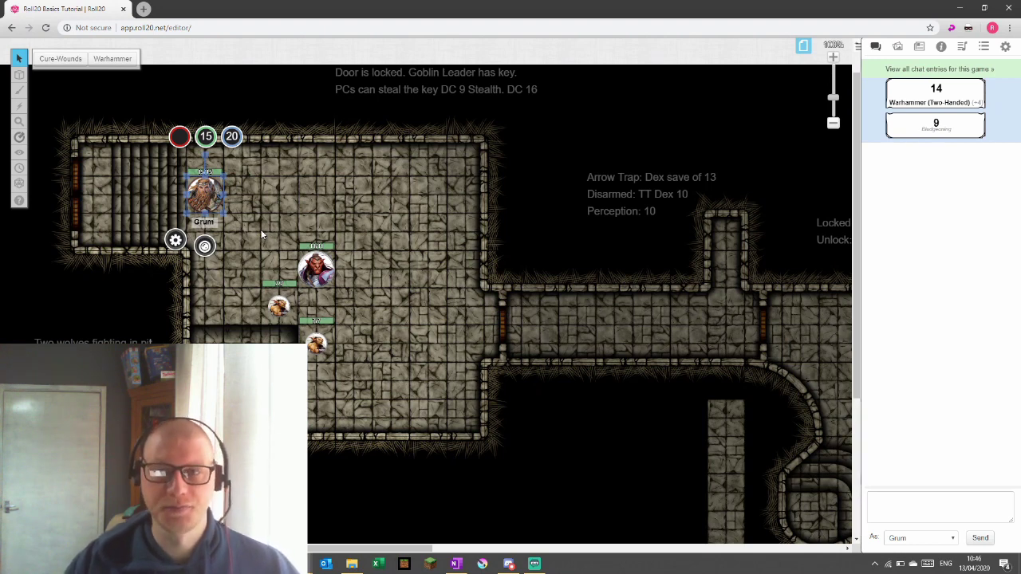
click(985, 48)
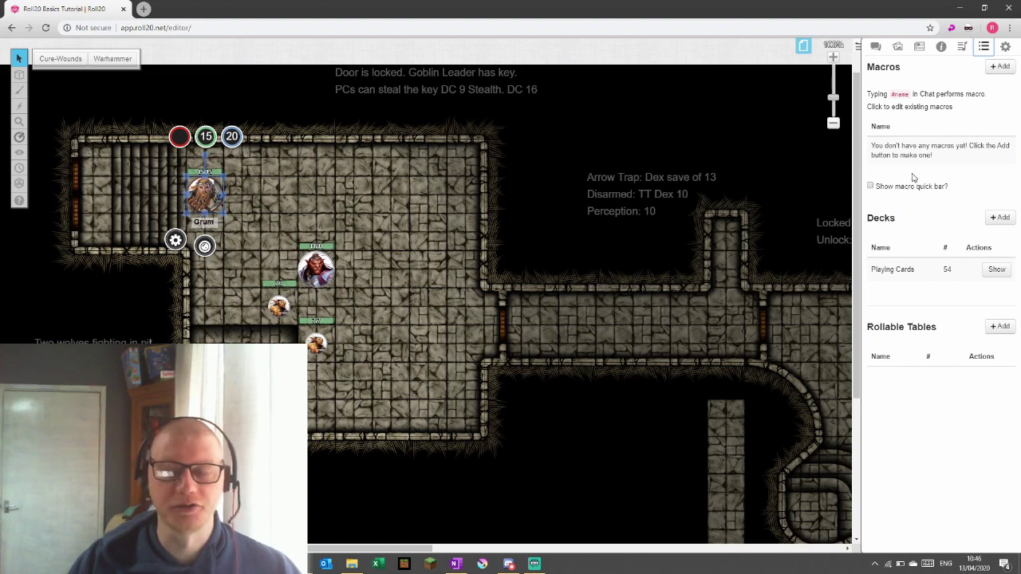
click(889, 271)
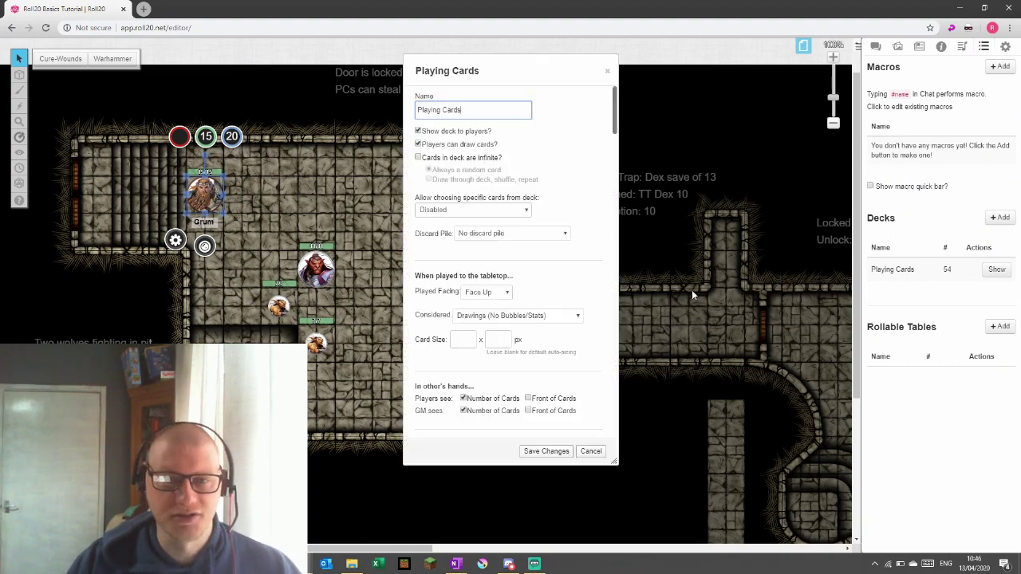
scroll(484, 305, down, 15)
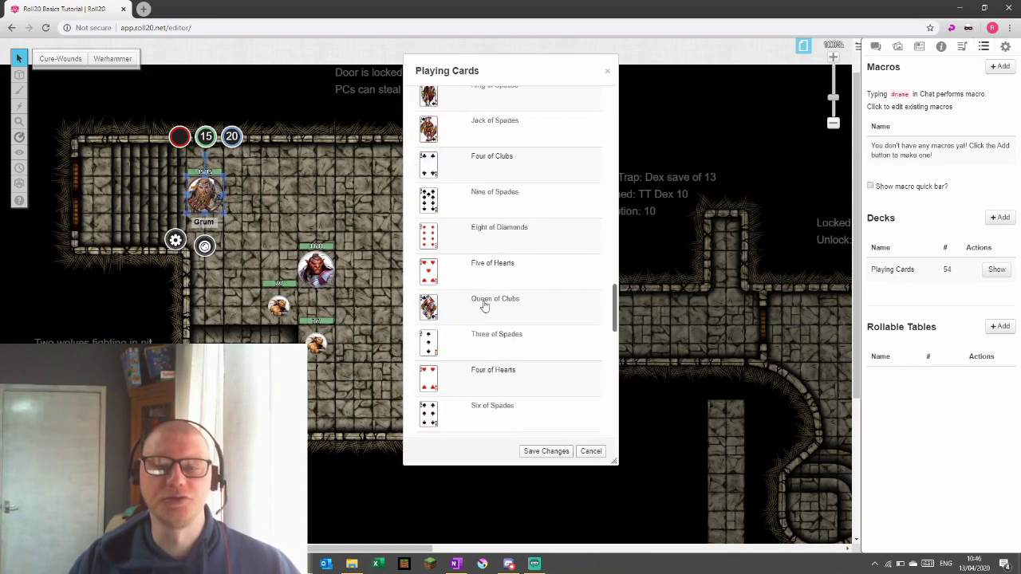
scroll(484, 306, down, 3)
click(590, 450)
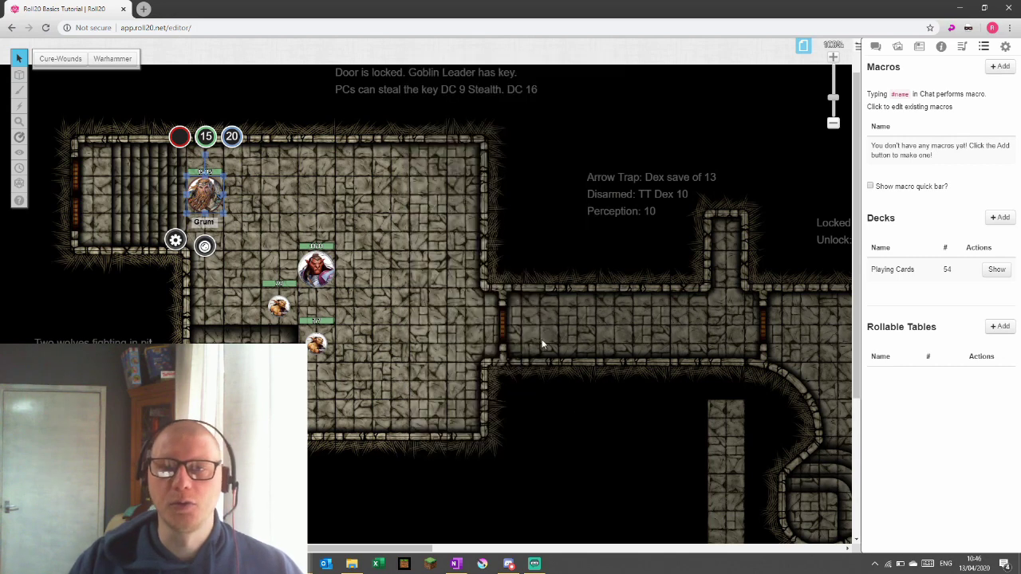
Create a macro named warhammer-1H with the action line /roll 1d20
click(997, 67)
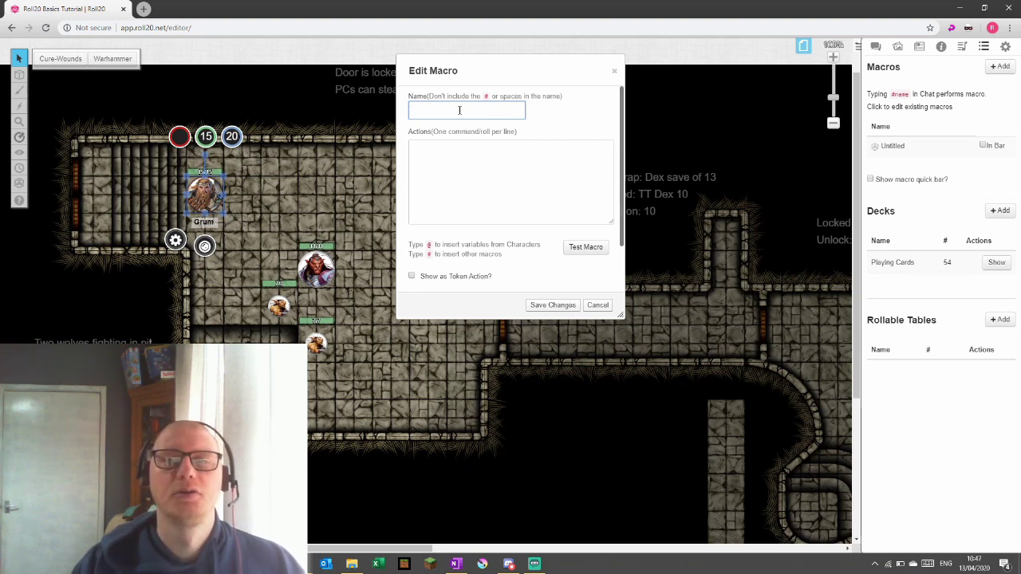
text(warhammer)
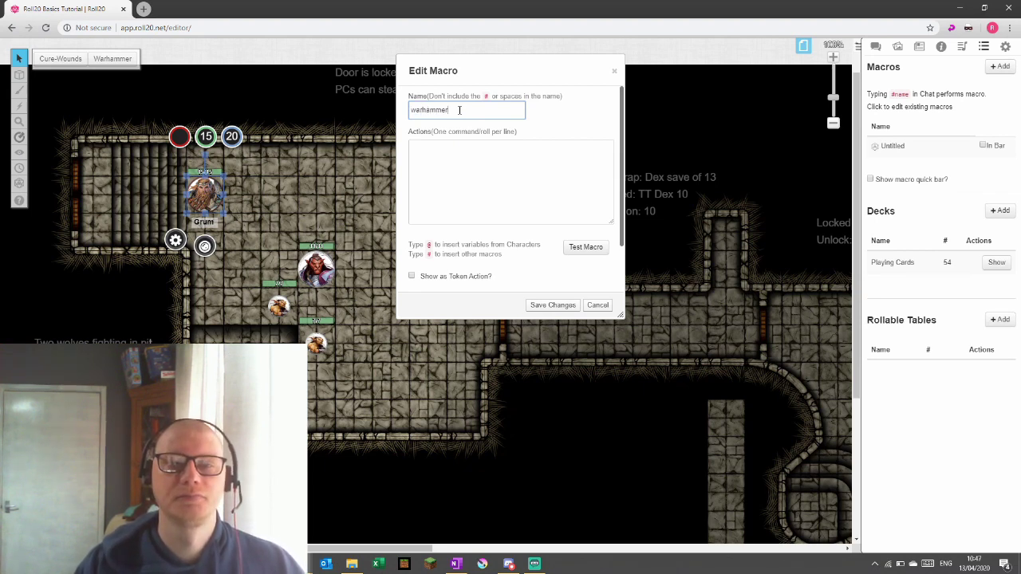
text(-1H)
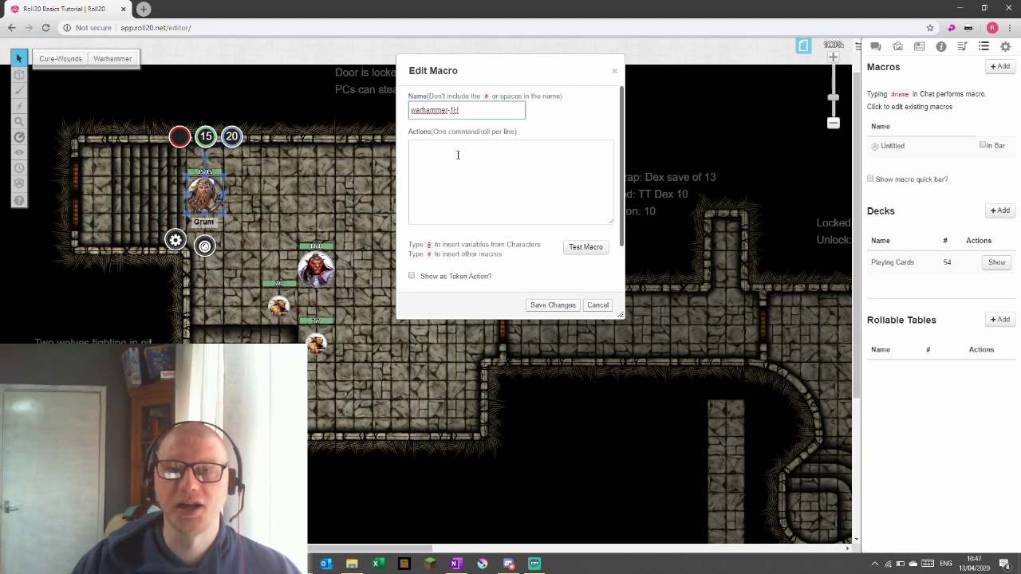
click(483, 164)
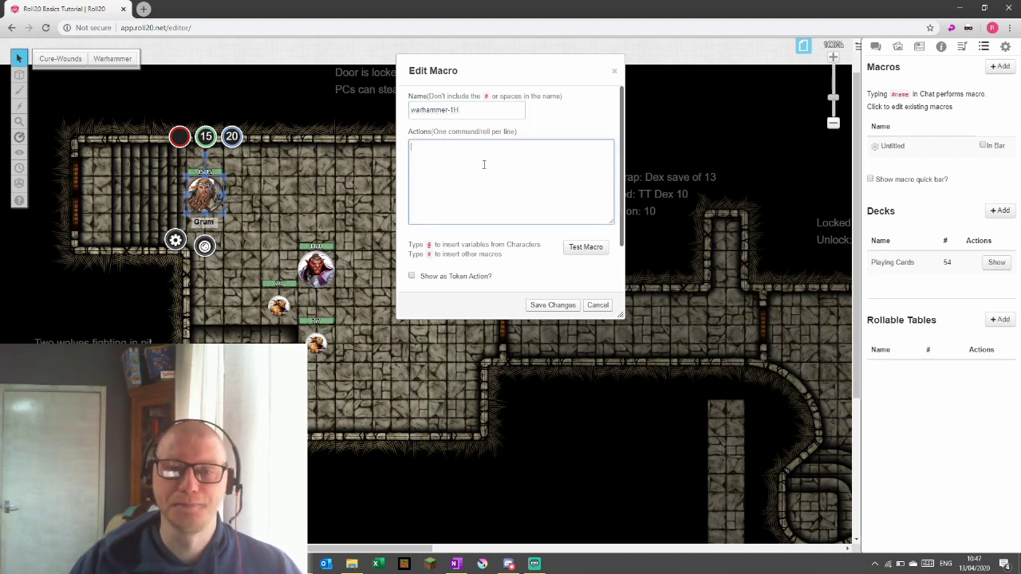
text(/)
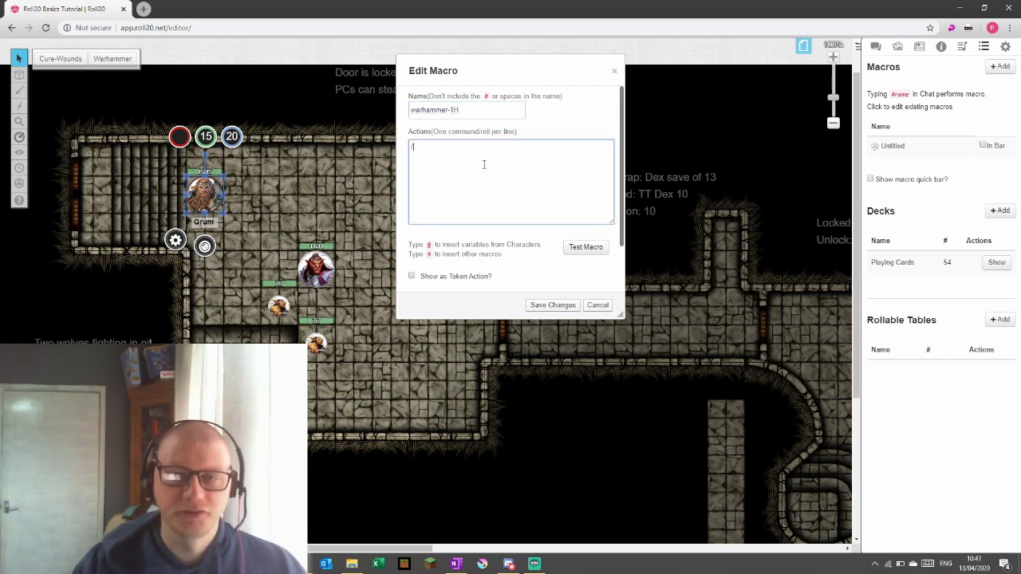
text(roll 1d20)
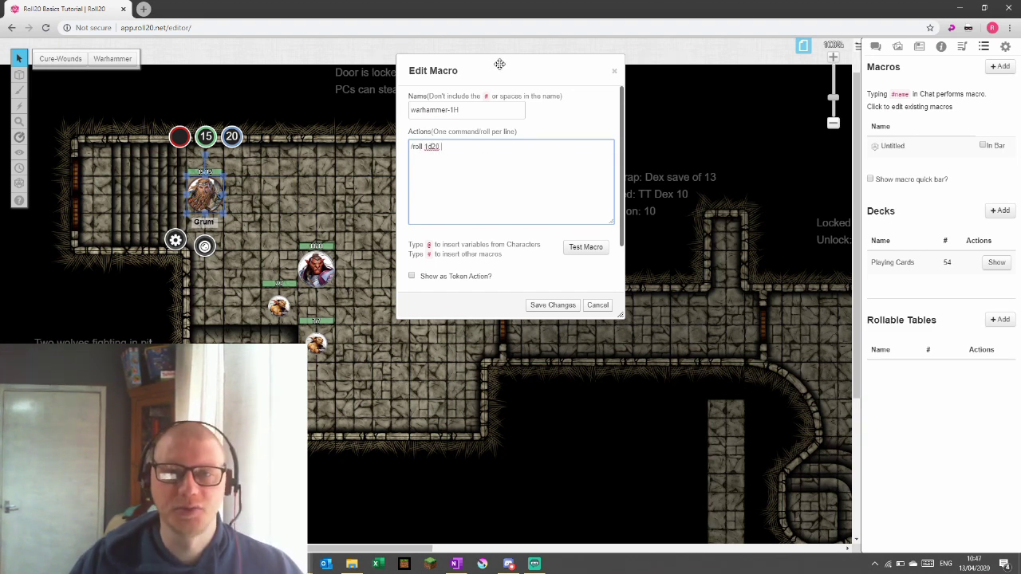
drag(497, 67, 559, 57)
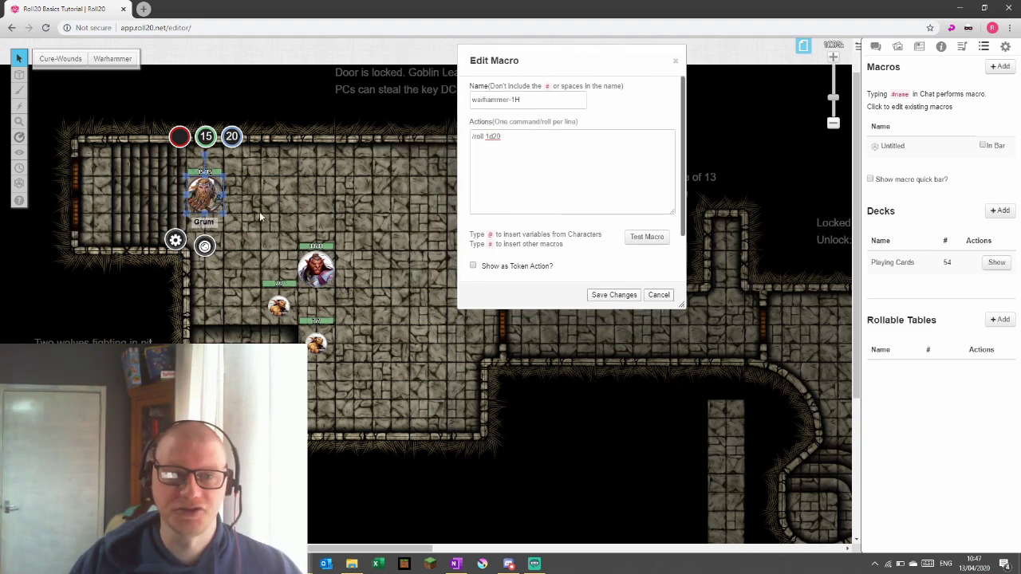
double_click(210, 205)
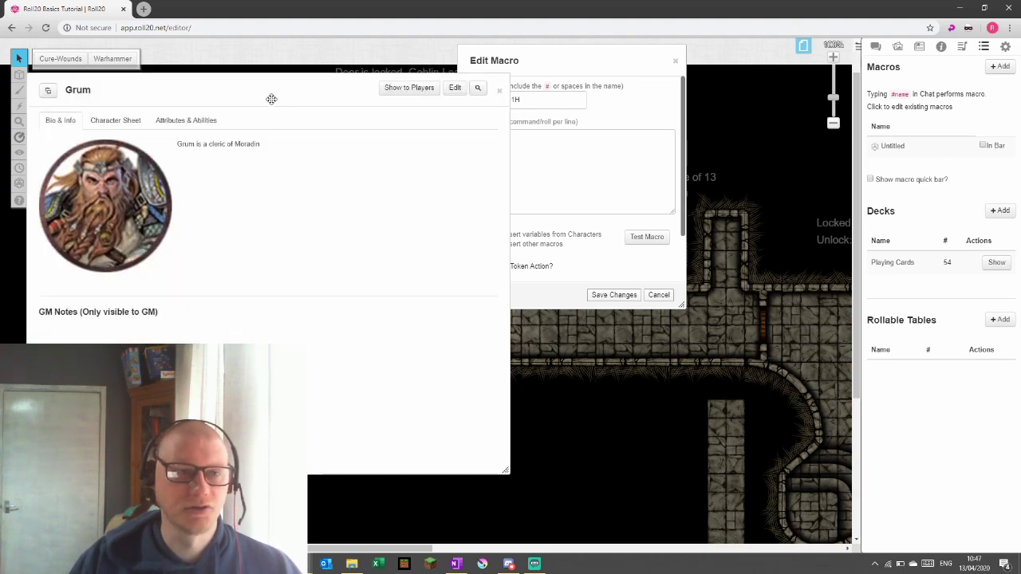
Change the macro actions to /roll 1d20 + 2 + 2 and /roll 1d8 + 2 bludgeoning
drag(547, 61, 657, 105)
click(112, 120)
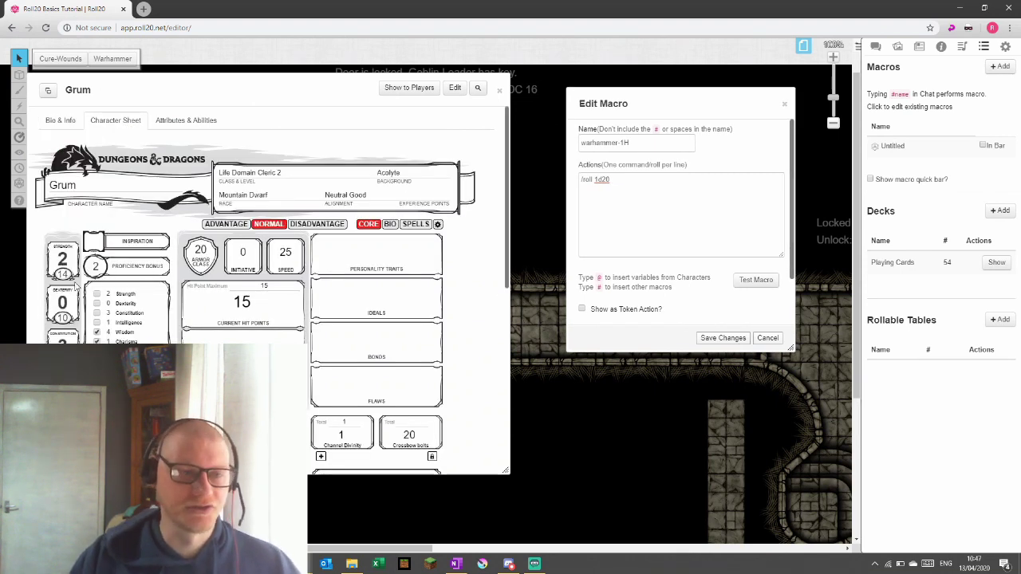
click(630, 180)
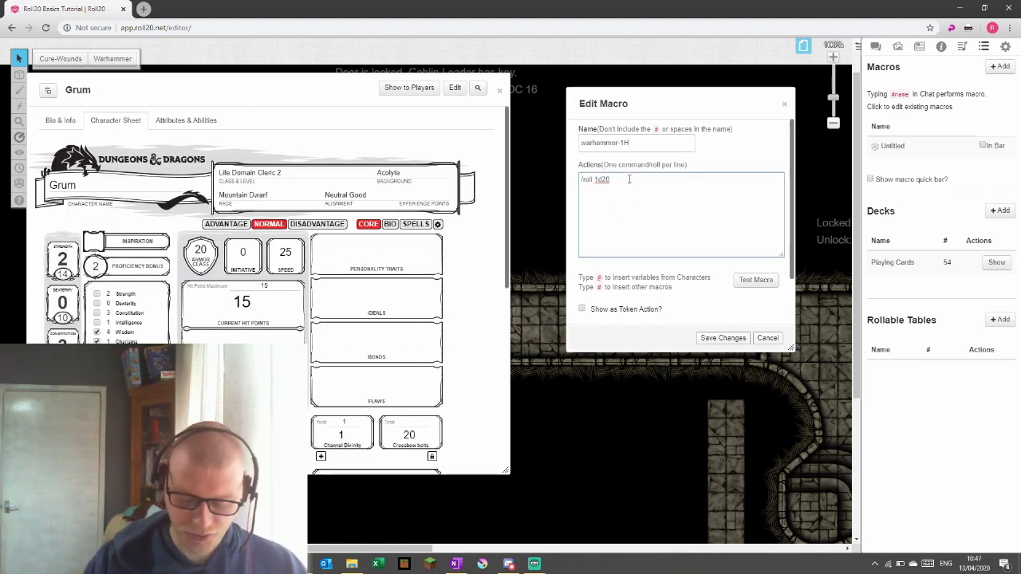
text(+ 2 + 2)
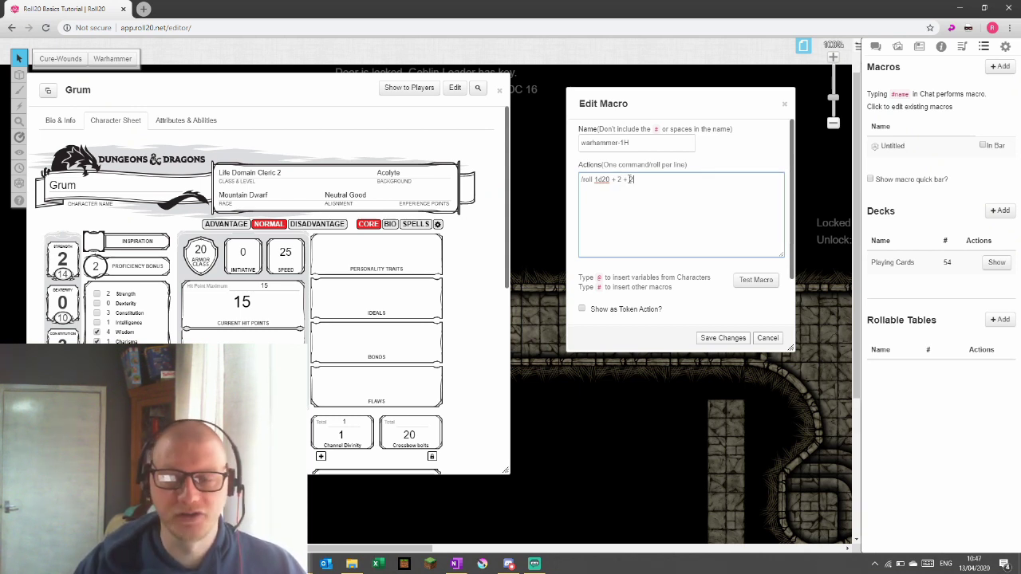
text(/)
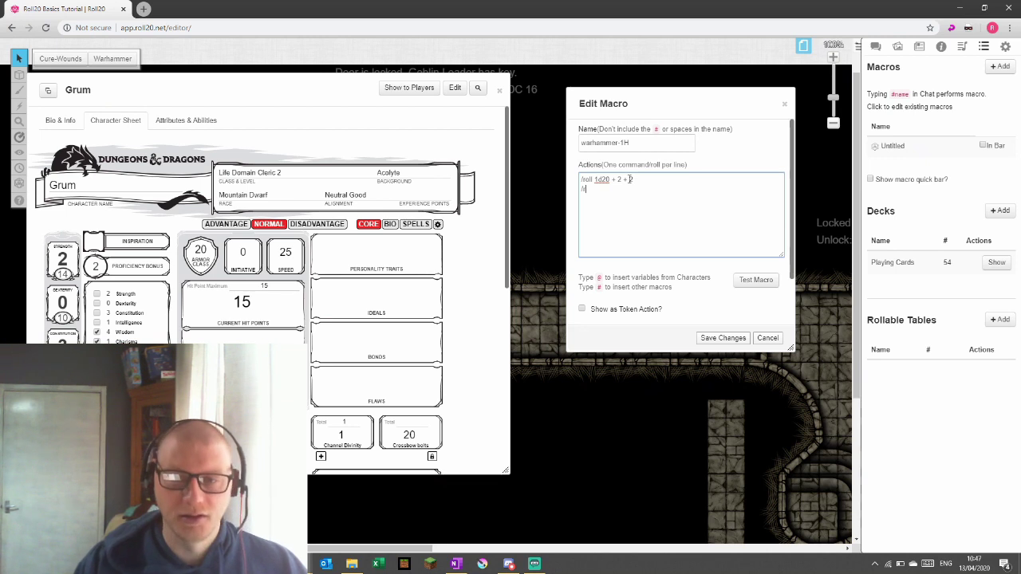
text(roll 1d)
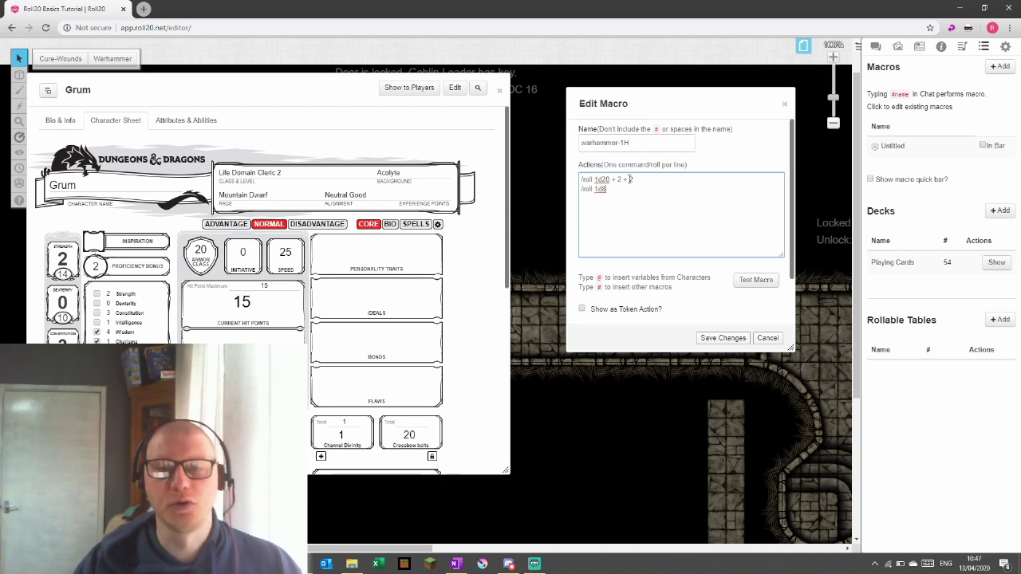
text(8 +)
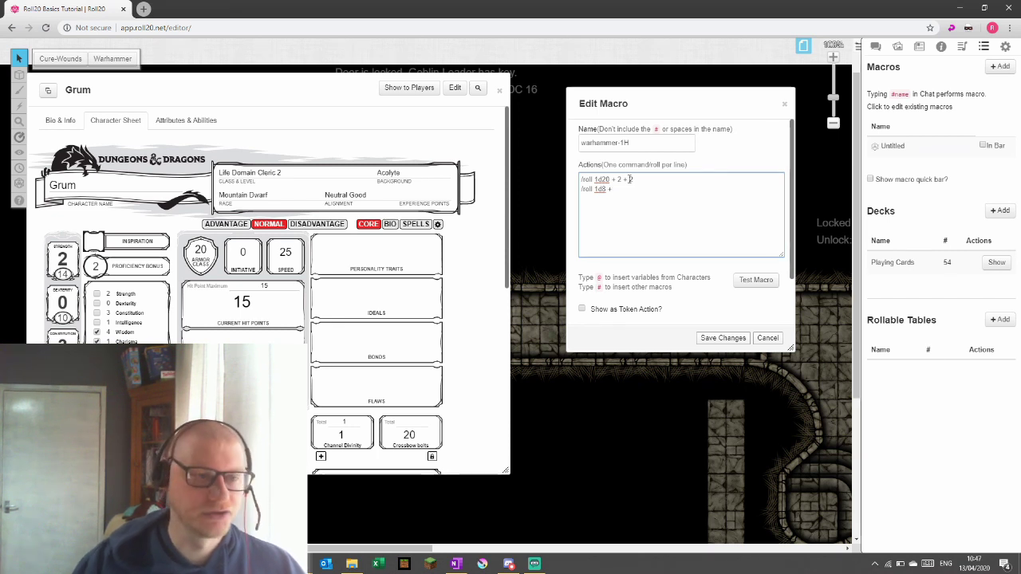
text( 2 b)
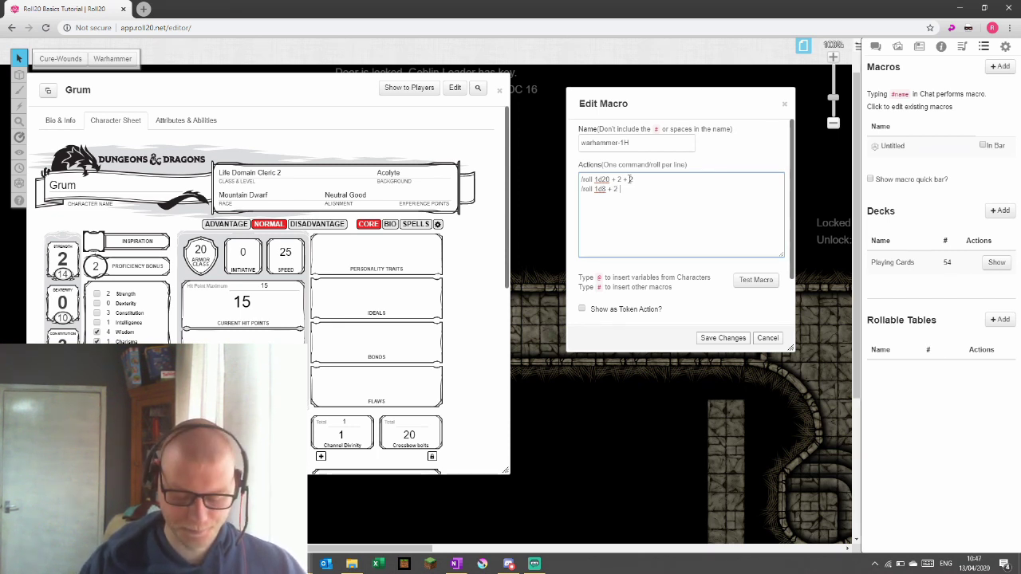
text(ludgeon)
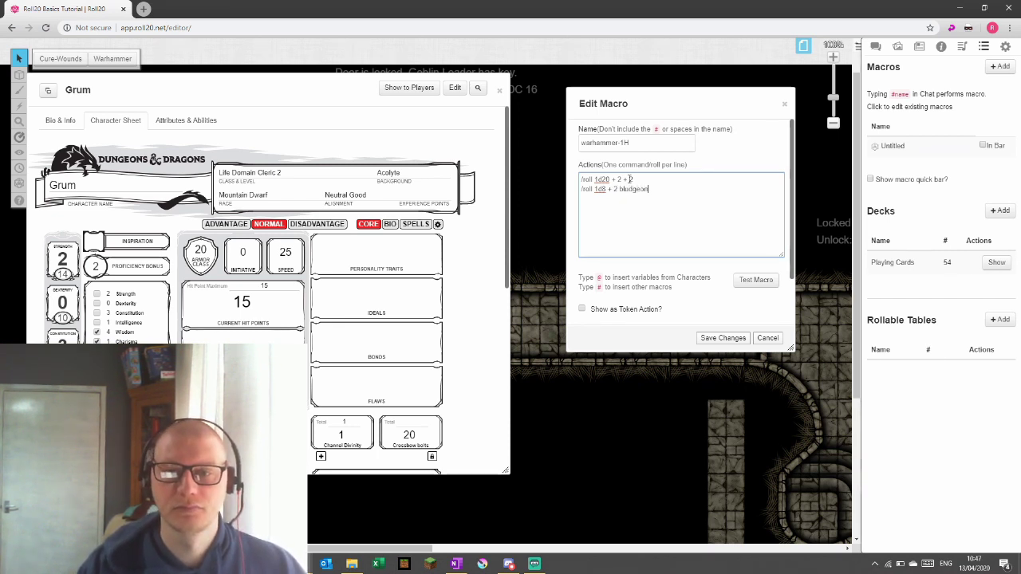
text(ing)
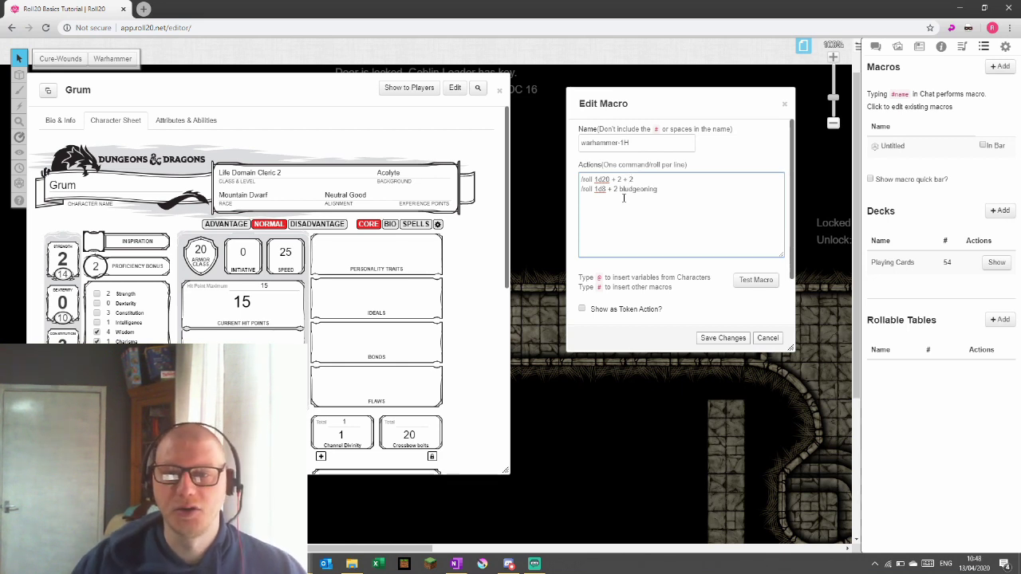
click(876, 48)
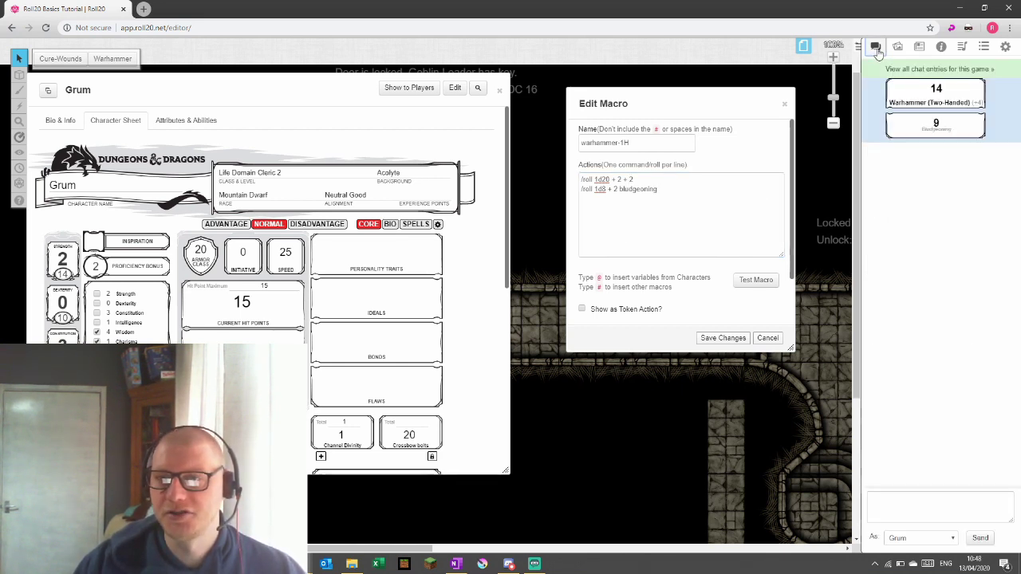
Test-roll warhammer-1H in chat, then save the macro
click(756, 280)
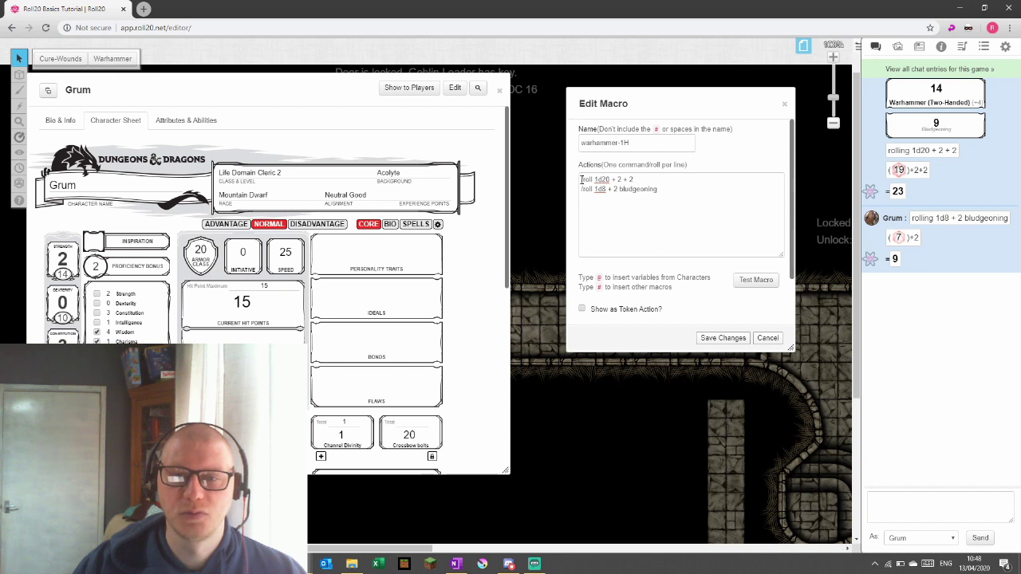
click(646, 189)
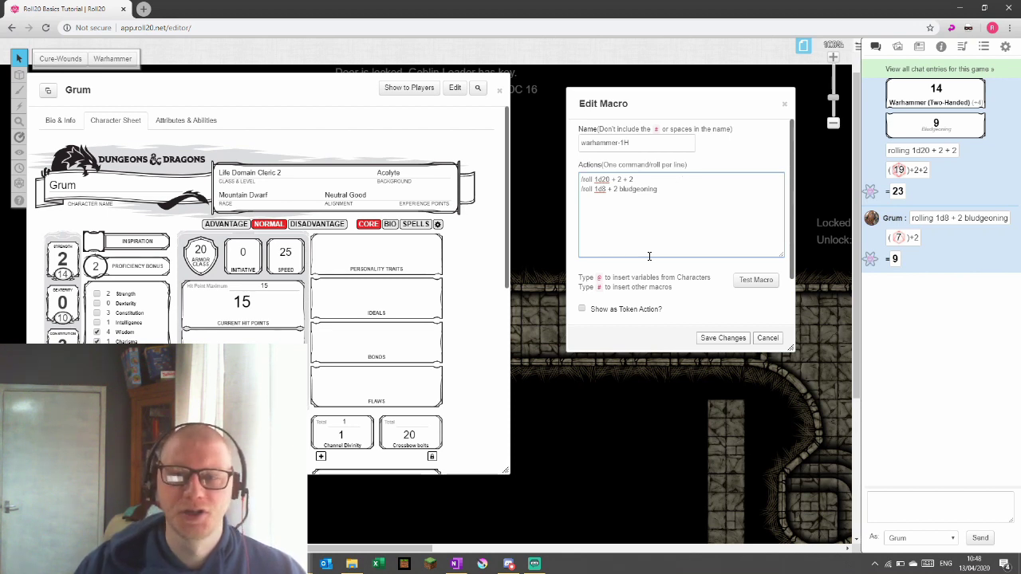
click(718, 339)
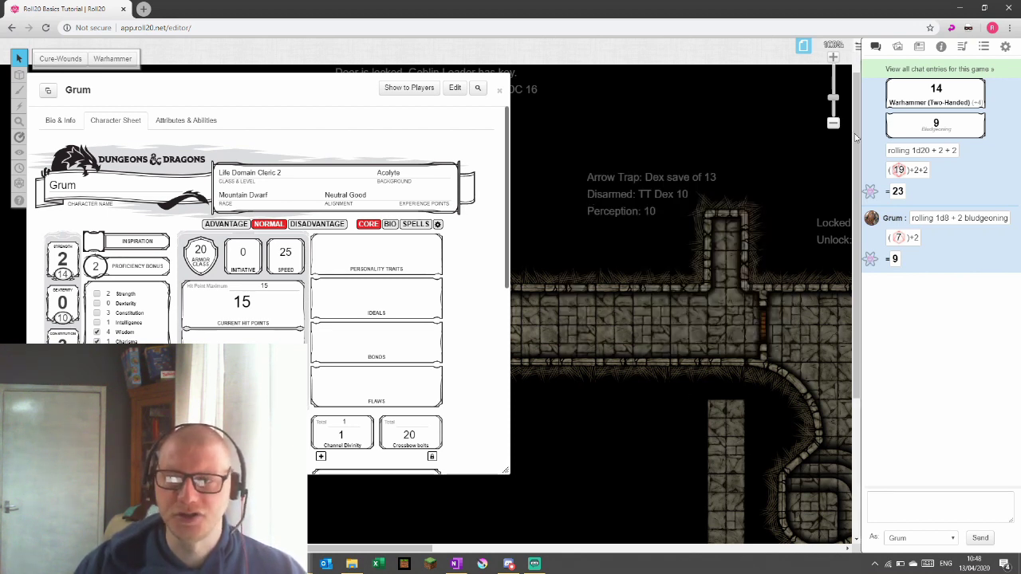
Create a warhammer-2H macro with actions /roll 1d20 + 2 + 2 and /roll 1d10 + 2 bludgeoning
click(985, 49)
click(1000, 67)
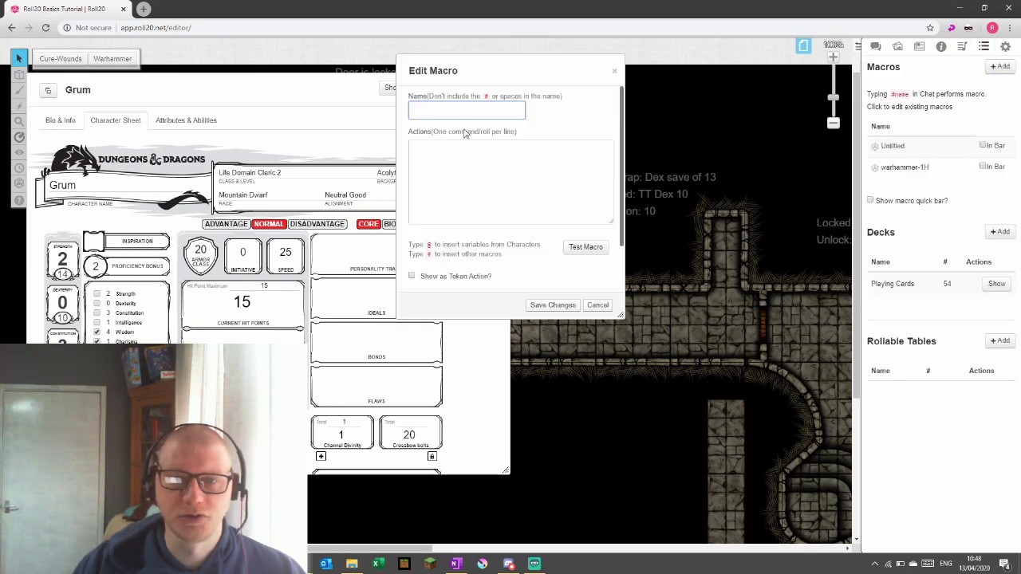
drag(473, 75, 612, 91)
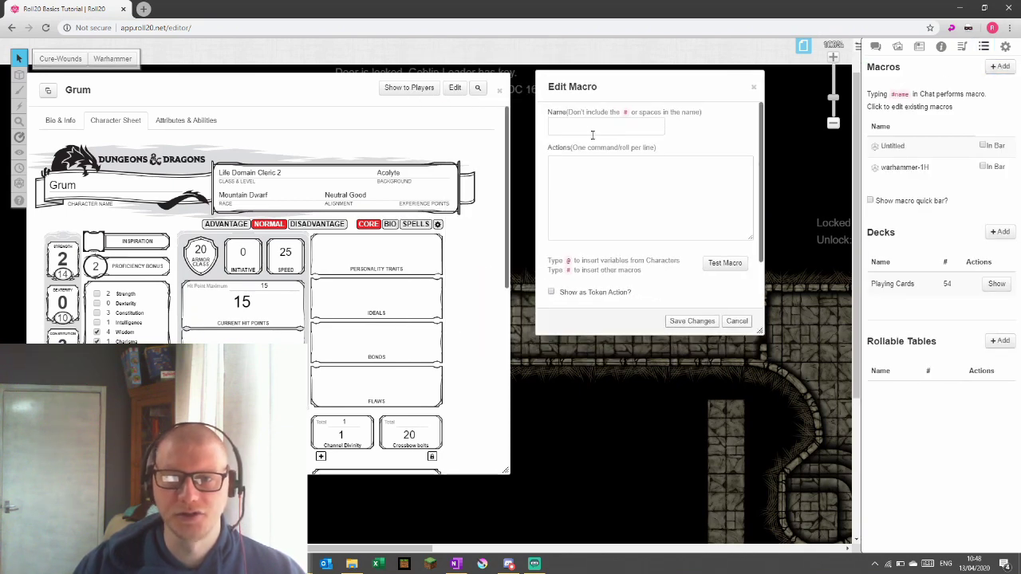
text(warha)
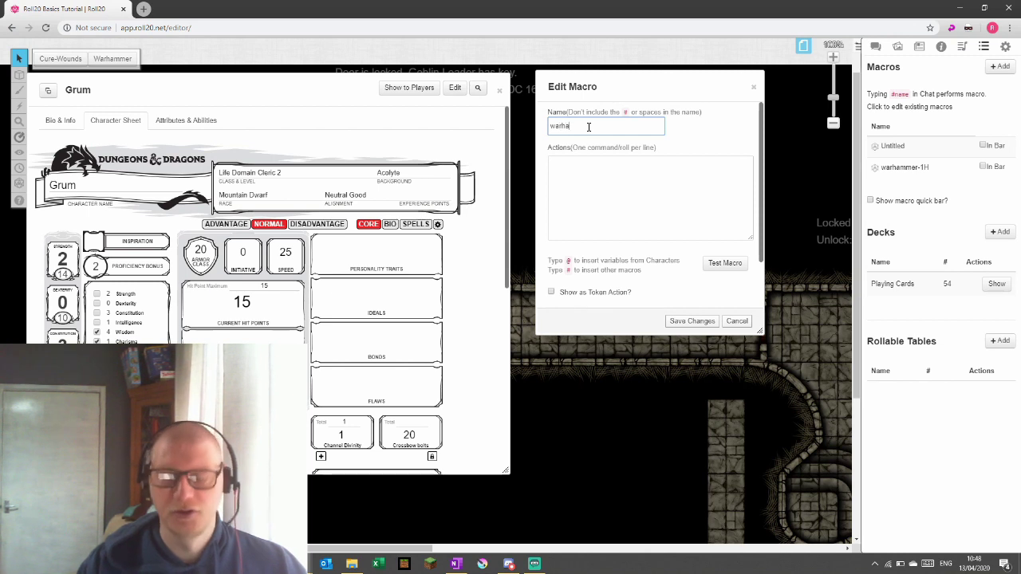
text(mmer-2H)
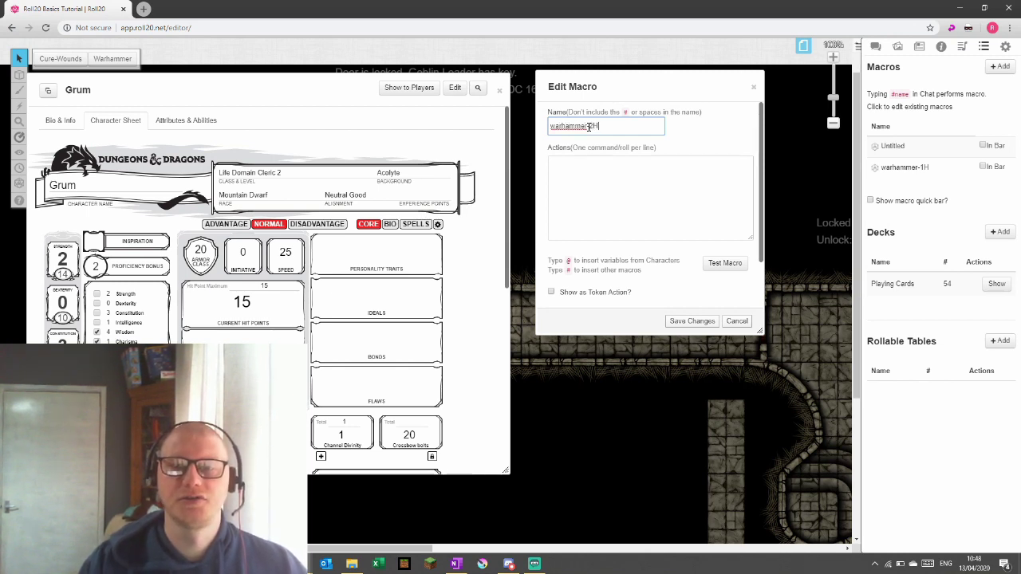
click(589, 180)
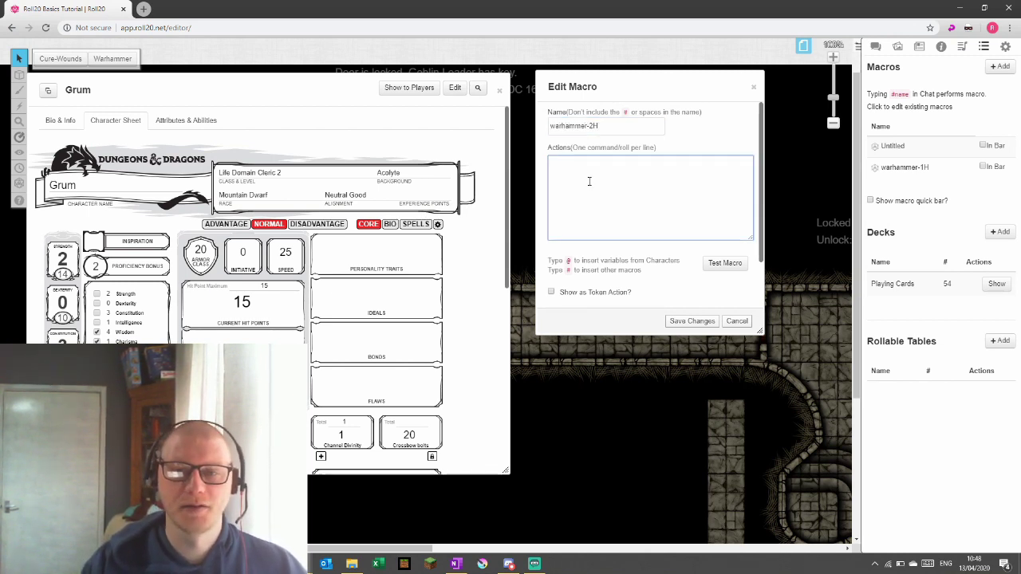
text(/roll 1d)
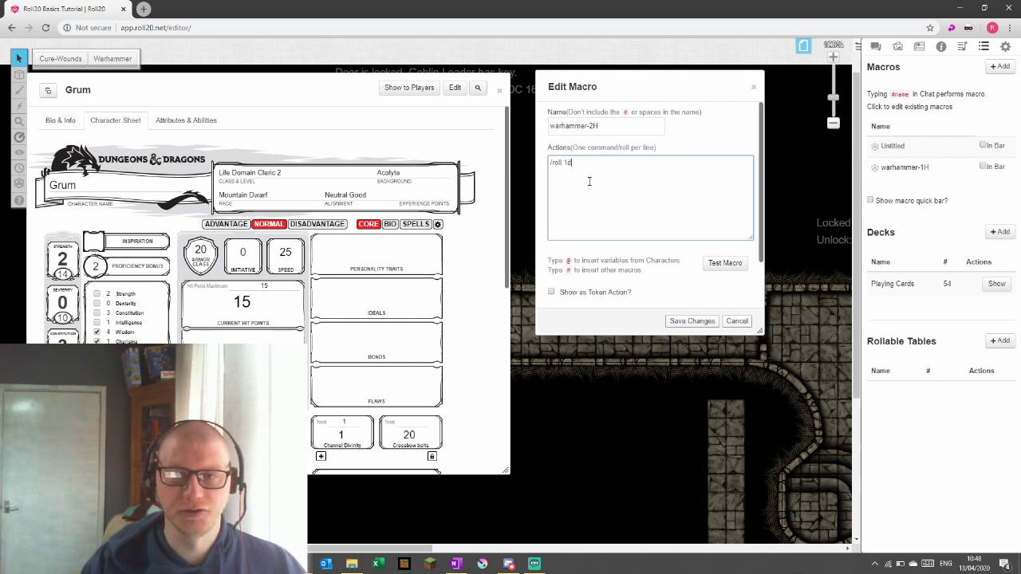
text(20 + 2)
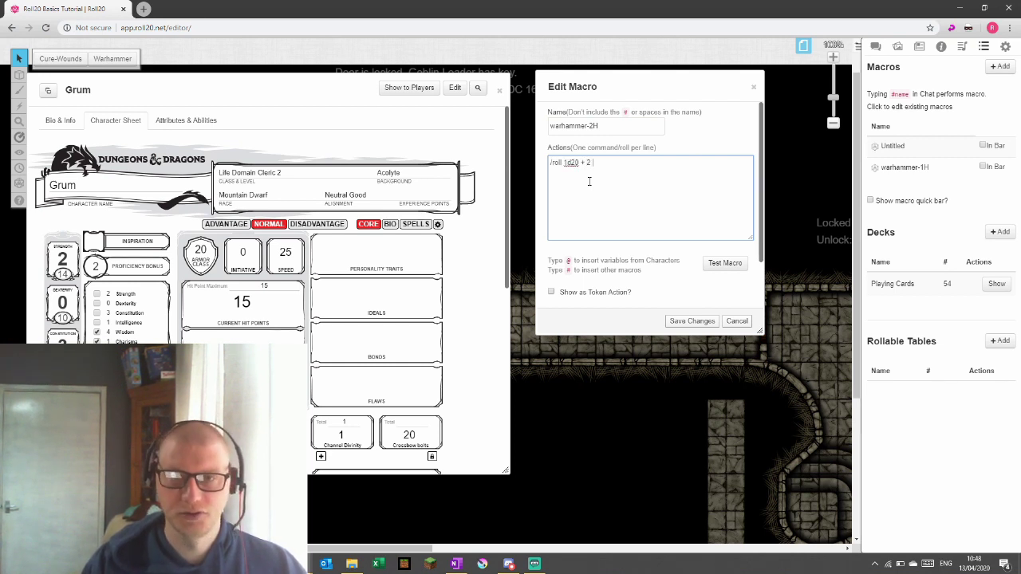
text( + 2 )
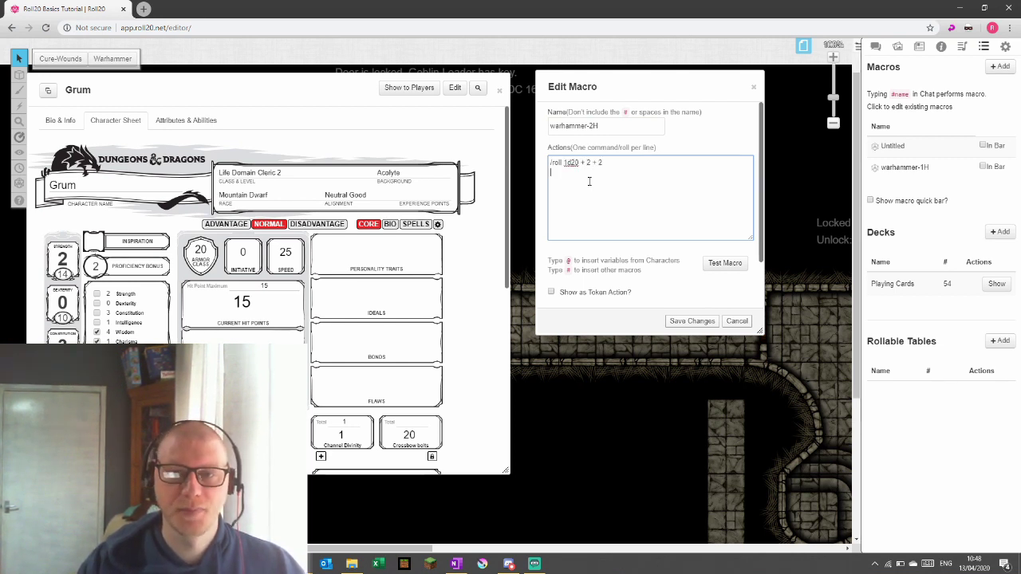
text(/)
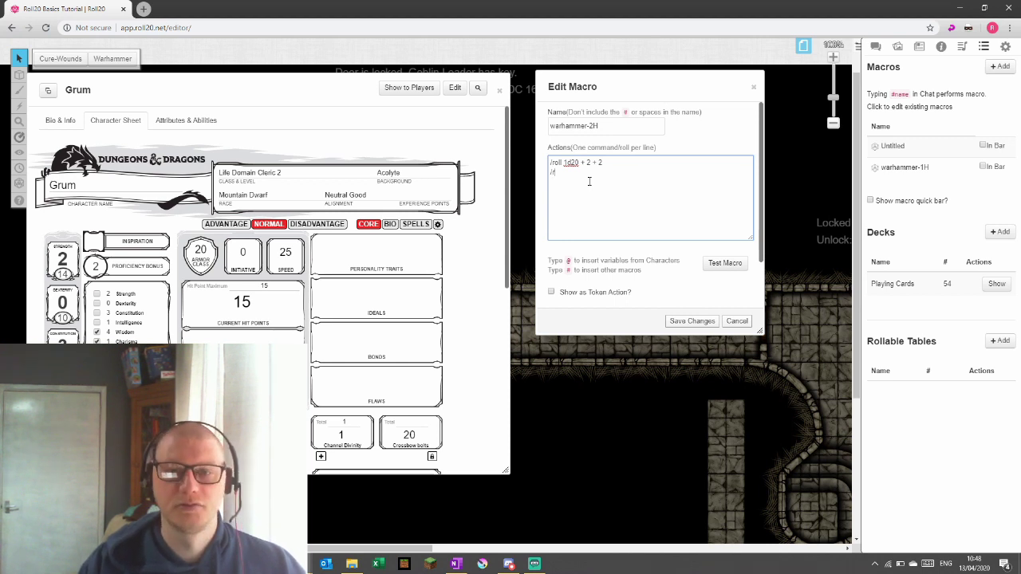
text(roll 1d10 )
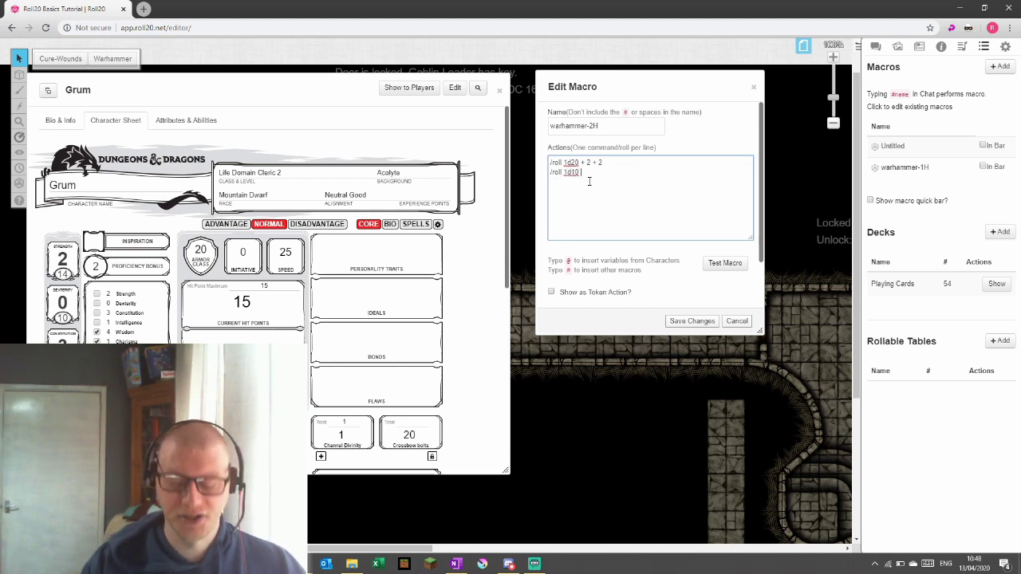
text(+ 2 blu)
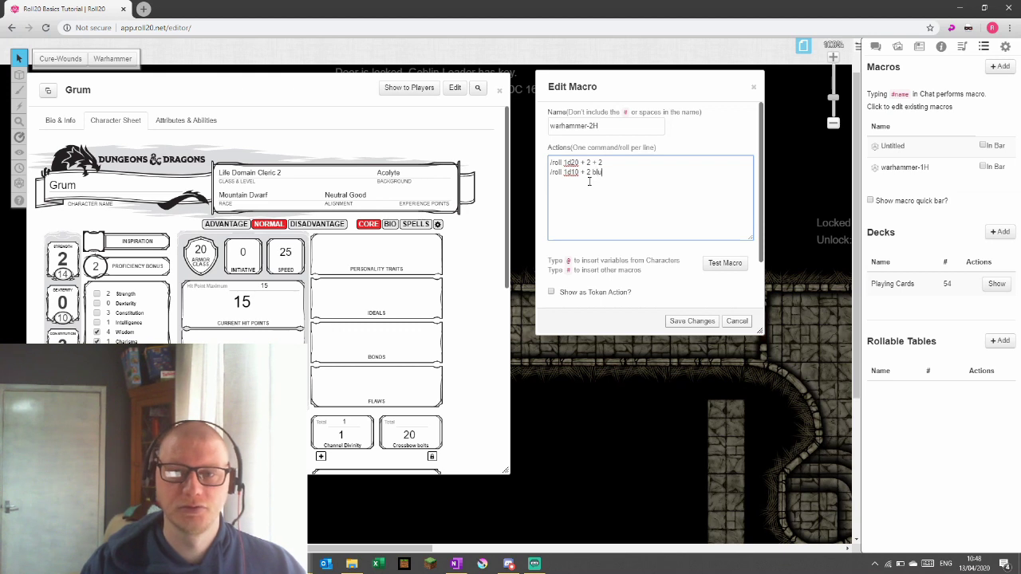
text(dgeoning)
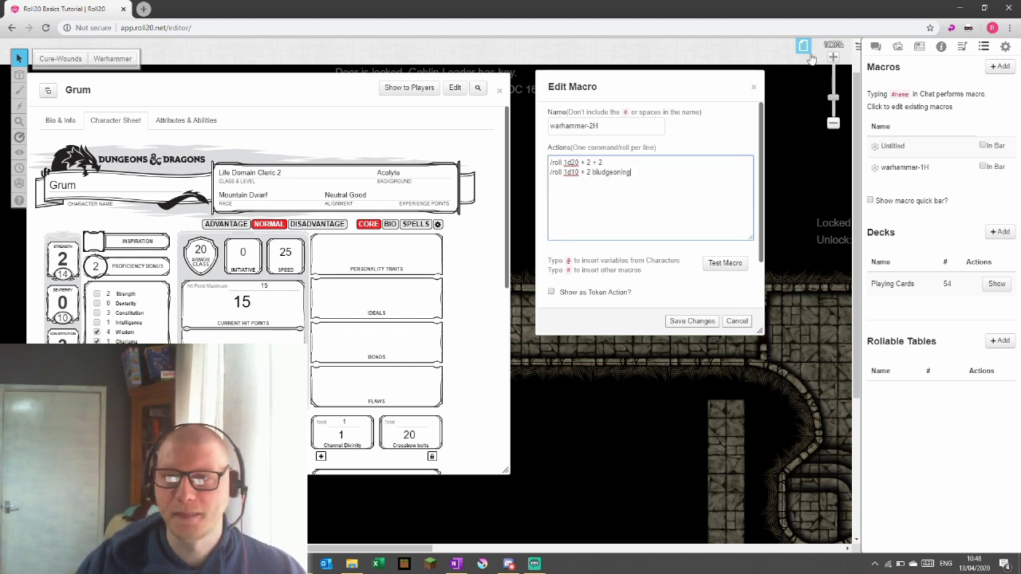
Test-roll the warhammer-2H macro in chat and save it
click(877, 46)
click(725, 265)
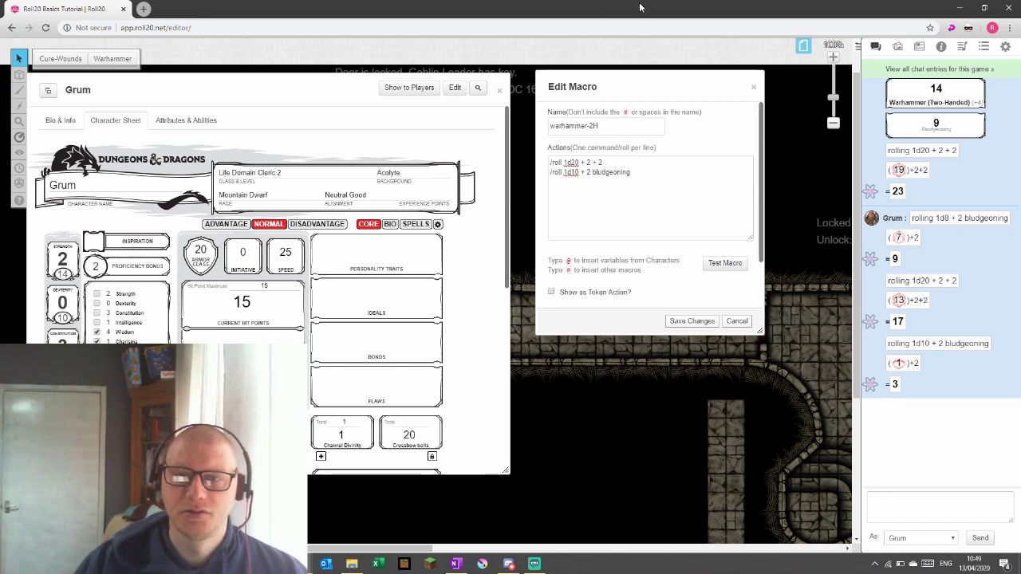
click(701, 321)
Show the macro list again and collapse Grum's character sheet to reveal the map
click(986, 48)
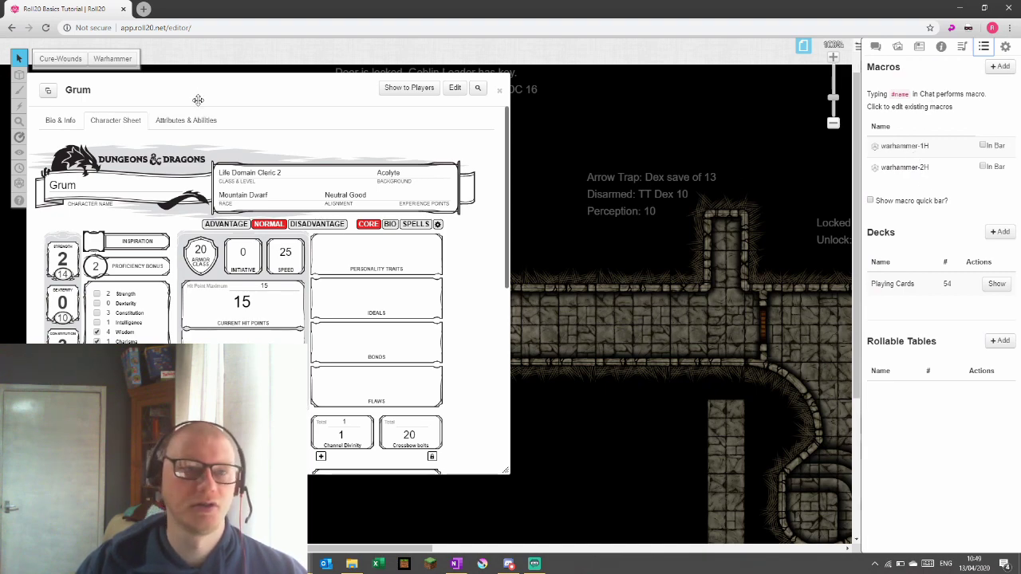
drag(200, 98, 508, 79)
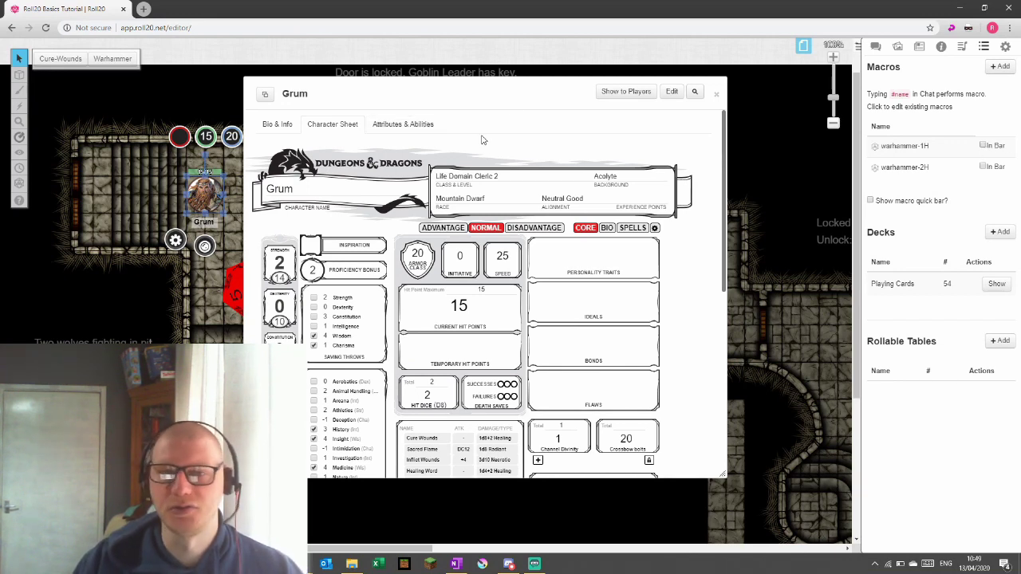
double_click(510, 102)
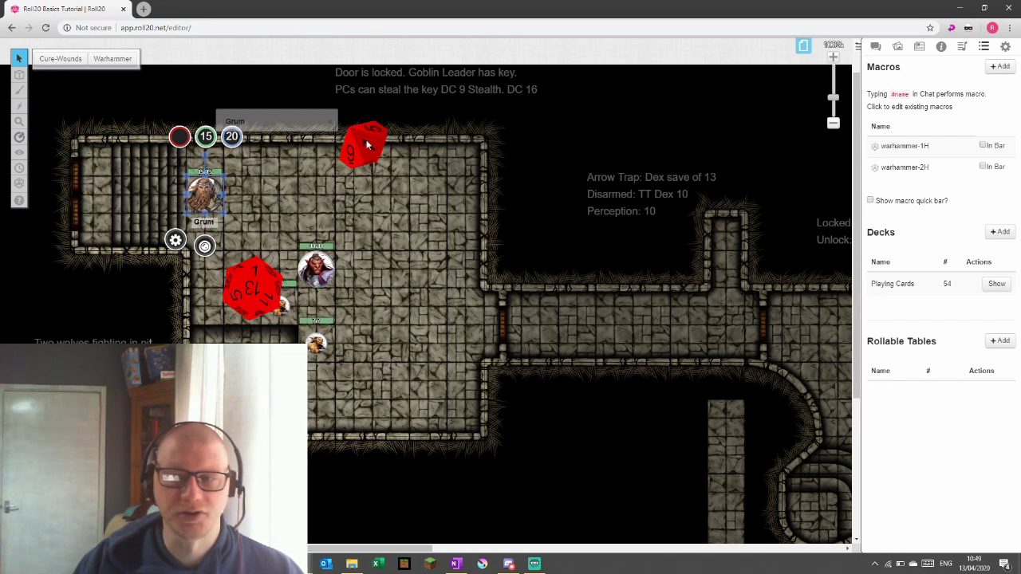
Put warhammer-1H on the quick bar, roll it (22 to hit, 4 damage), then remove it
click(983, 146)
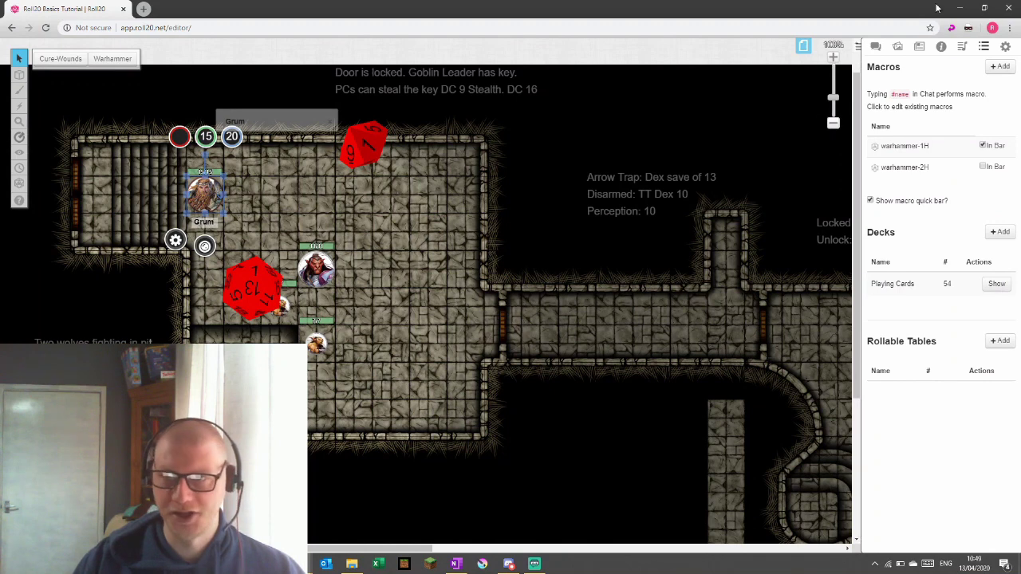
click(875, 46)
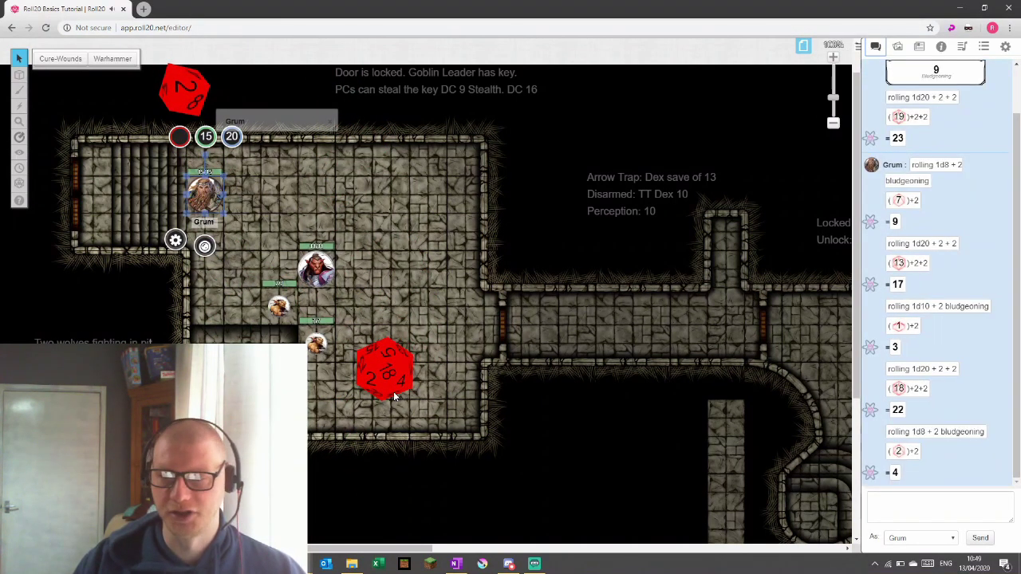
click(984, 46)
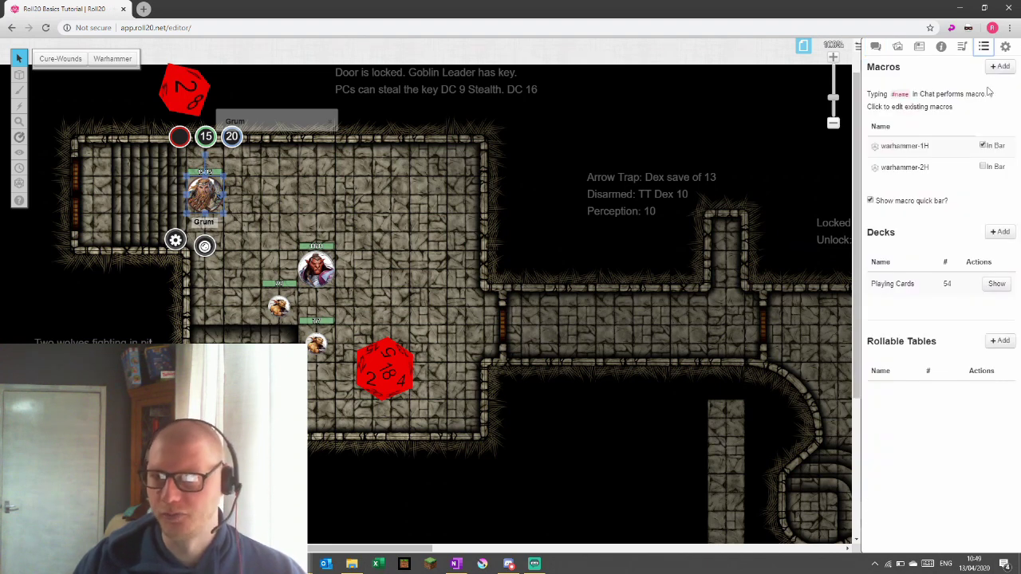
click(983, 146)
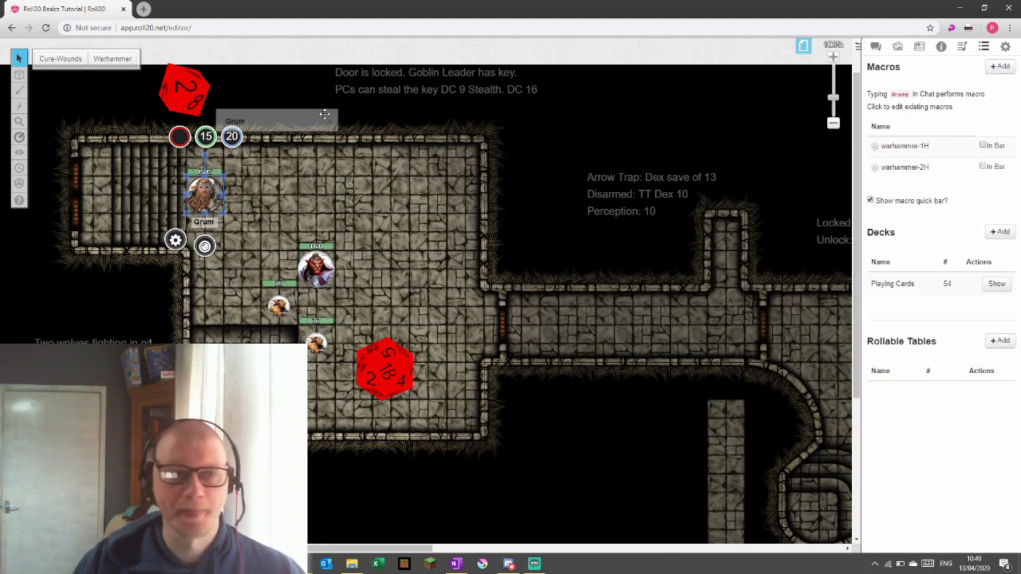
click(910, 152)
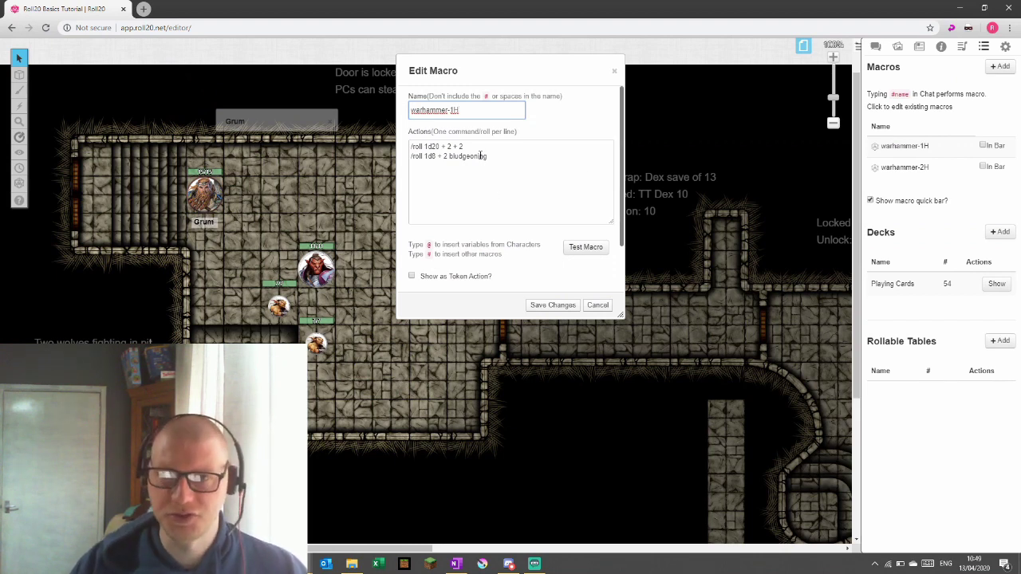
Turn on Show as Token Action for warhammer-1H and check the tokens' action bars
click(412, 276)
click(562, 306)
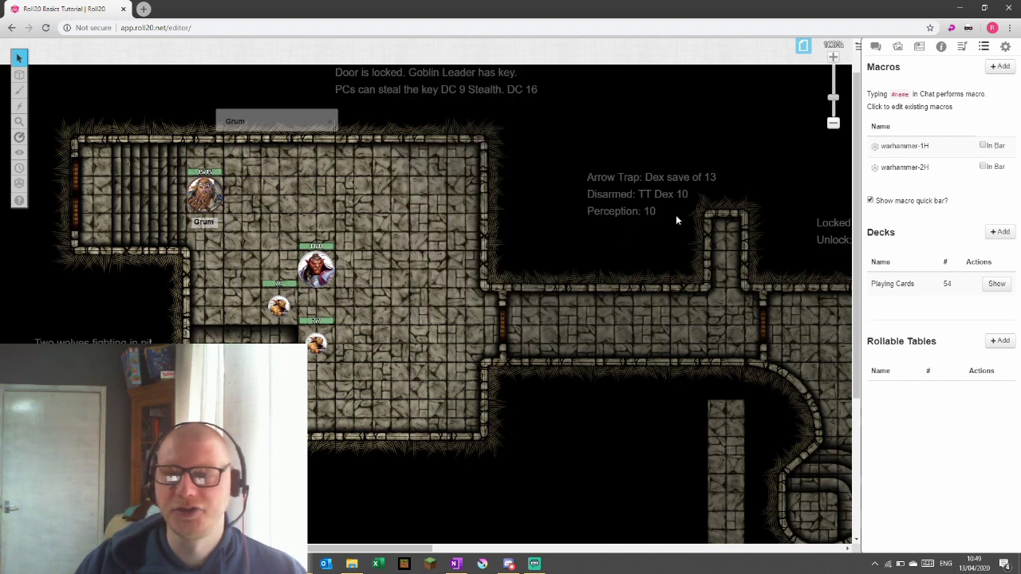
click(204, 196)
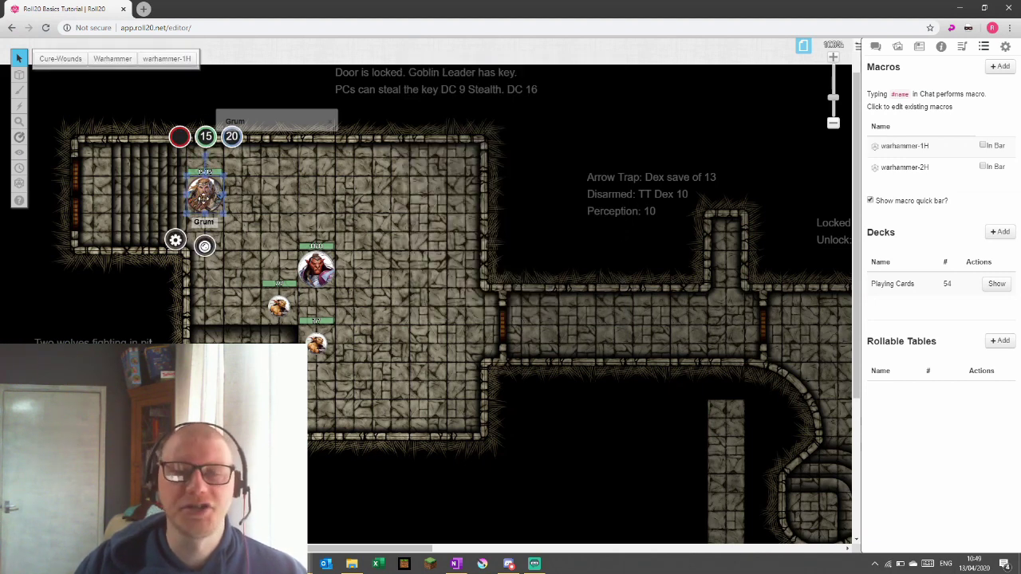
click(311, 284)
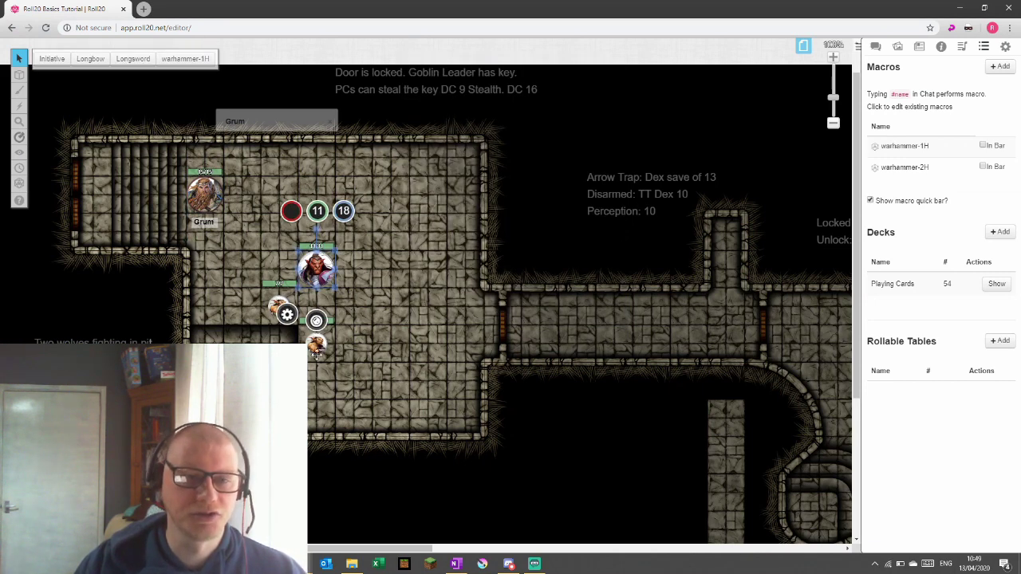
click(316, 343)
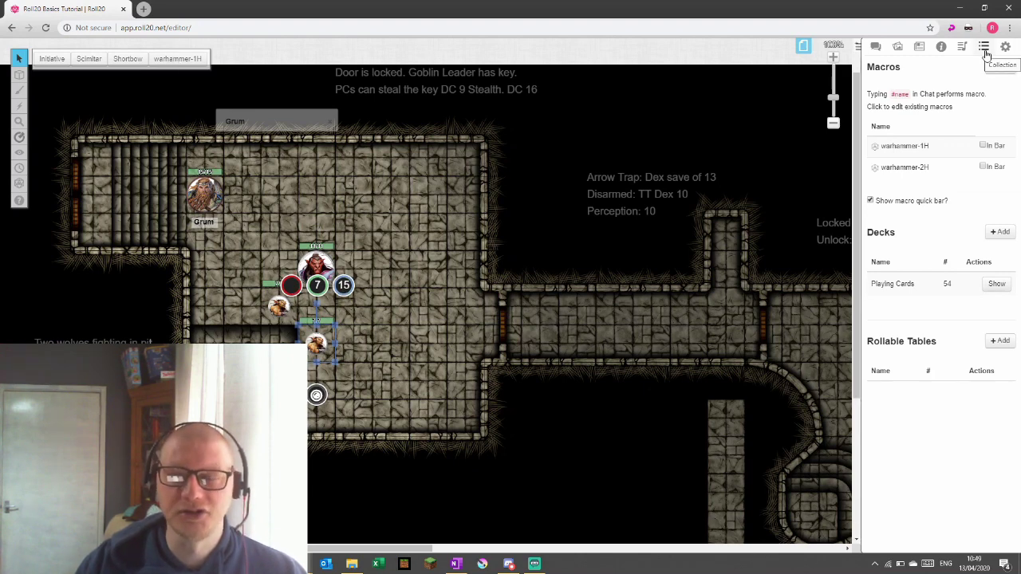
Re-save warhammer-1H as a token action and reselect Grum's token
click(905, 147)
click(412, 276)
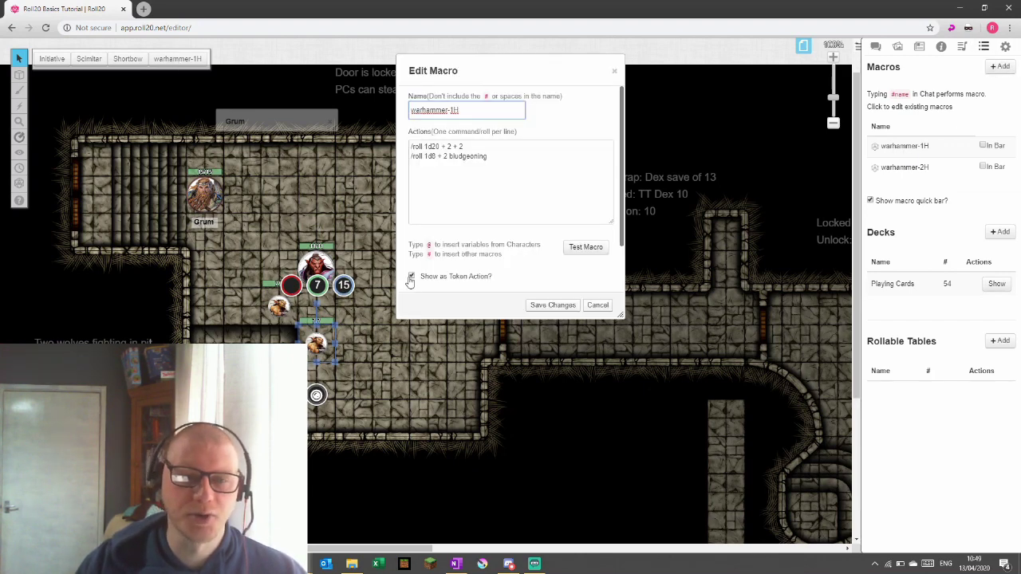
click(556, 308)
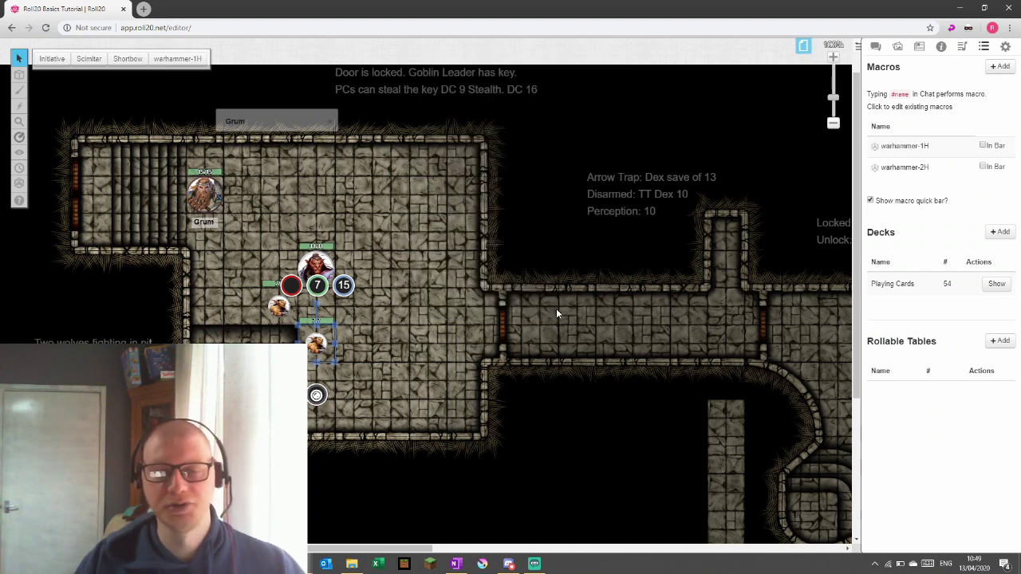
click(327, 225)
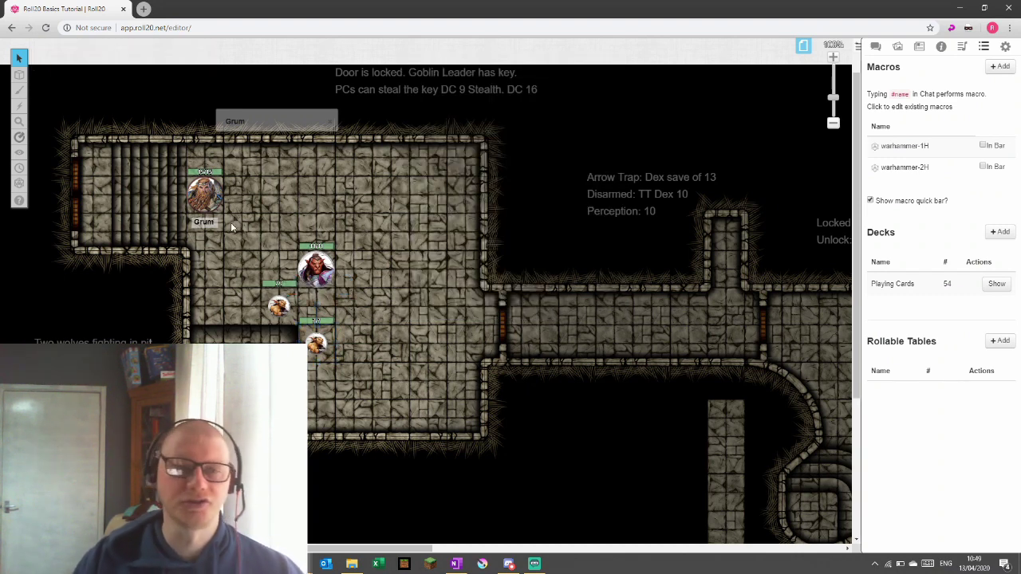
click(204, 193)
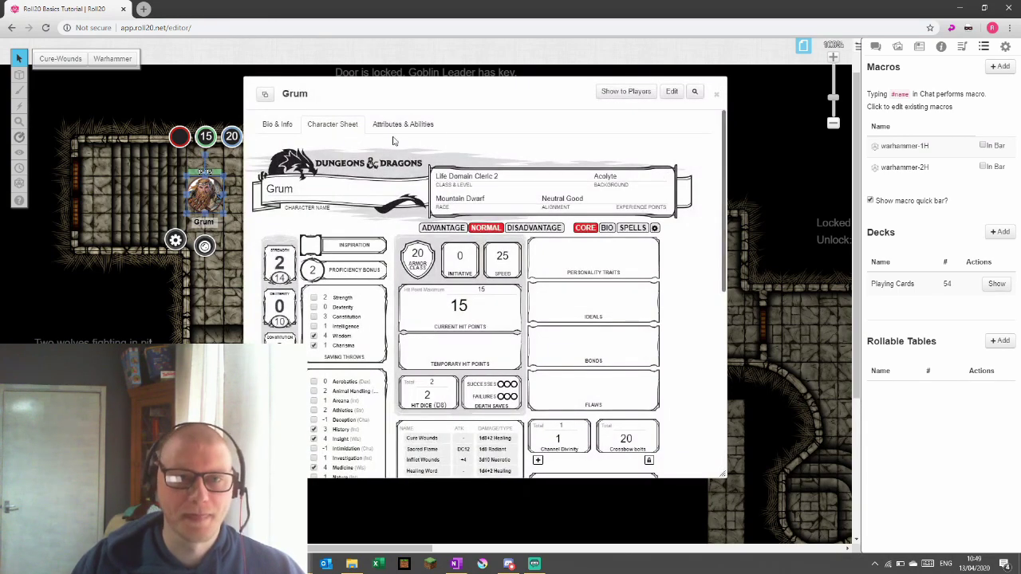
Give Grum an ability named Attack whose action is #warhammer-1H, then close his sheet
click(394, 130)
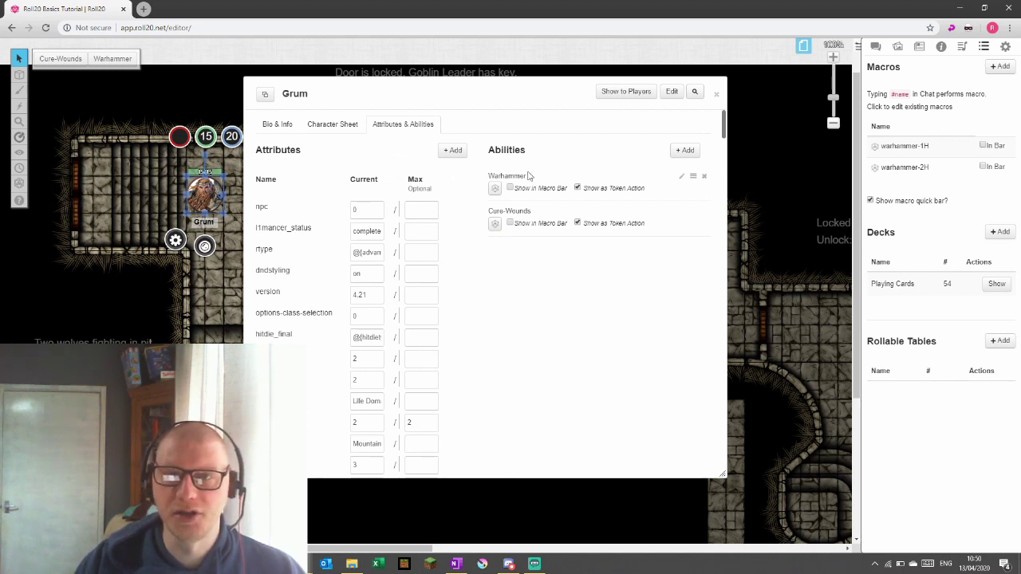
click(684, 151)
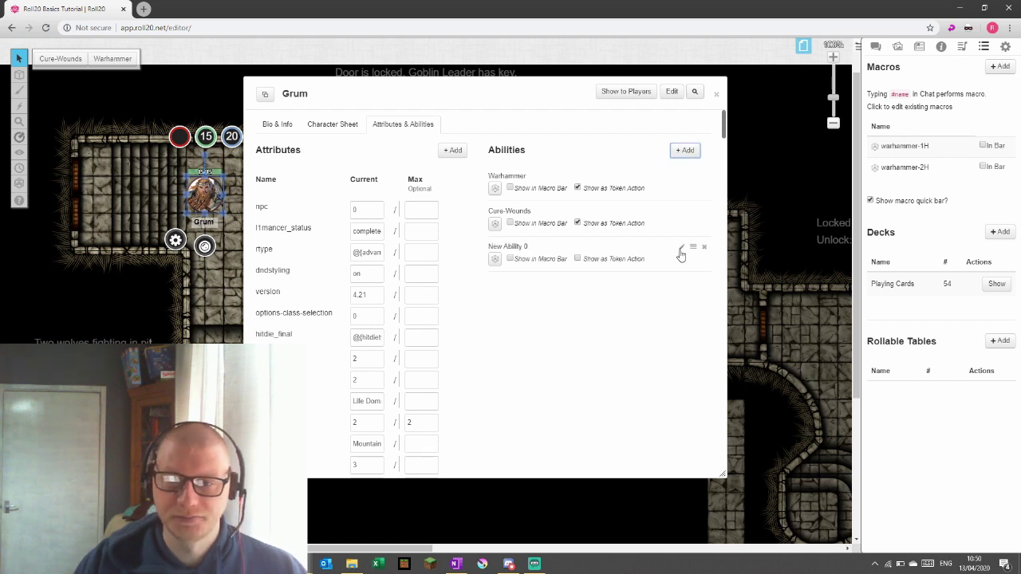
click(681, 250)
drag(555, 251, 485, 252)
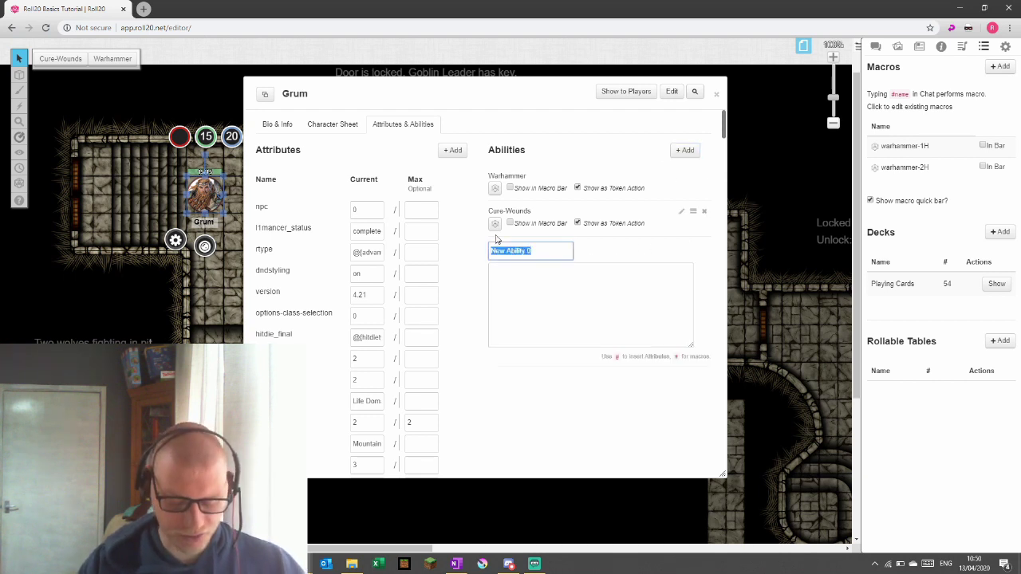
text(Attack)
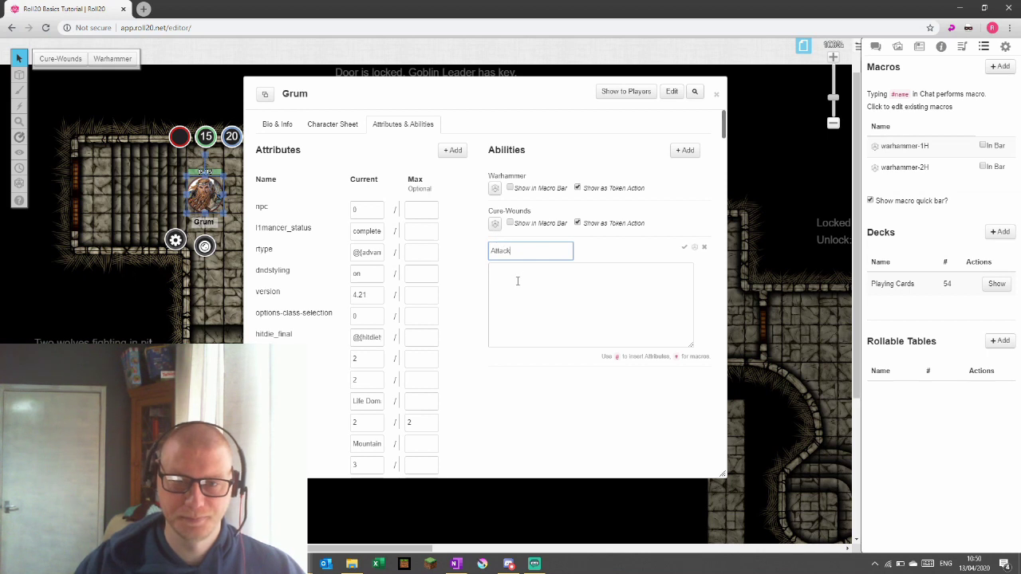
click(517, 281)
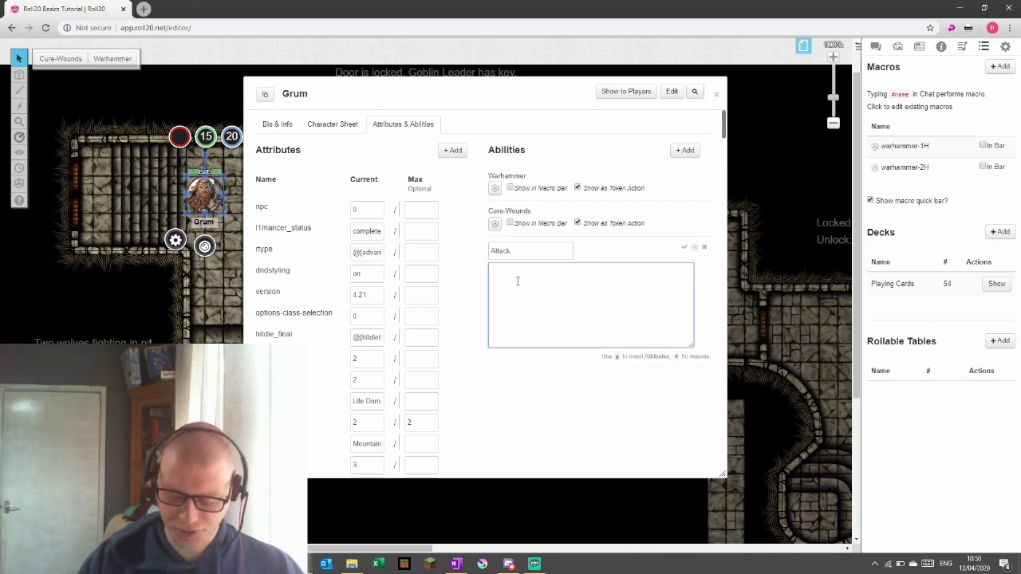
text(#)
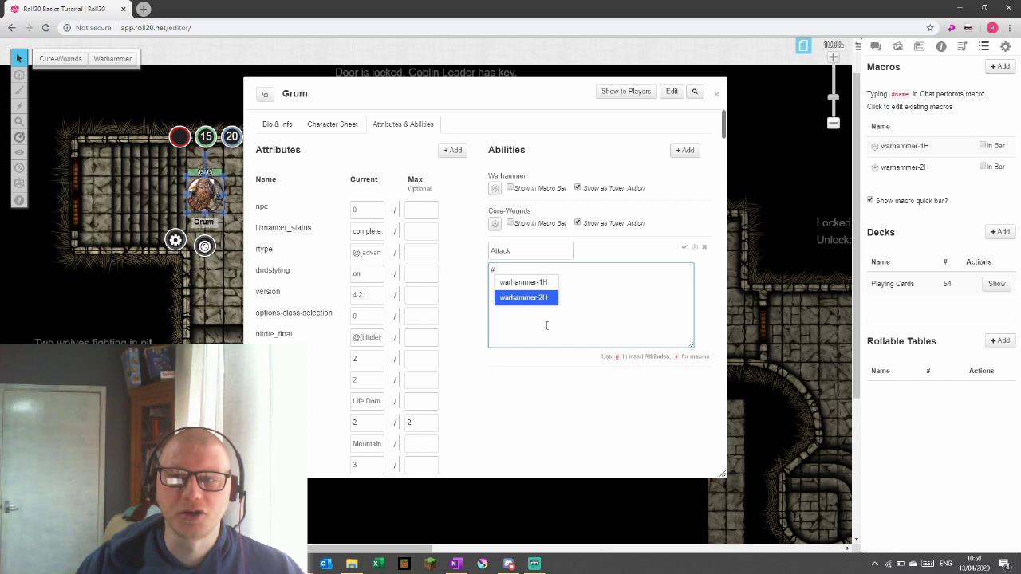
click(522, 283)
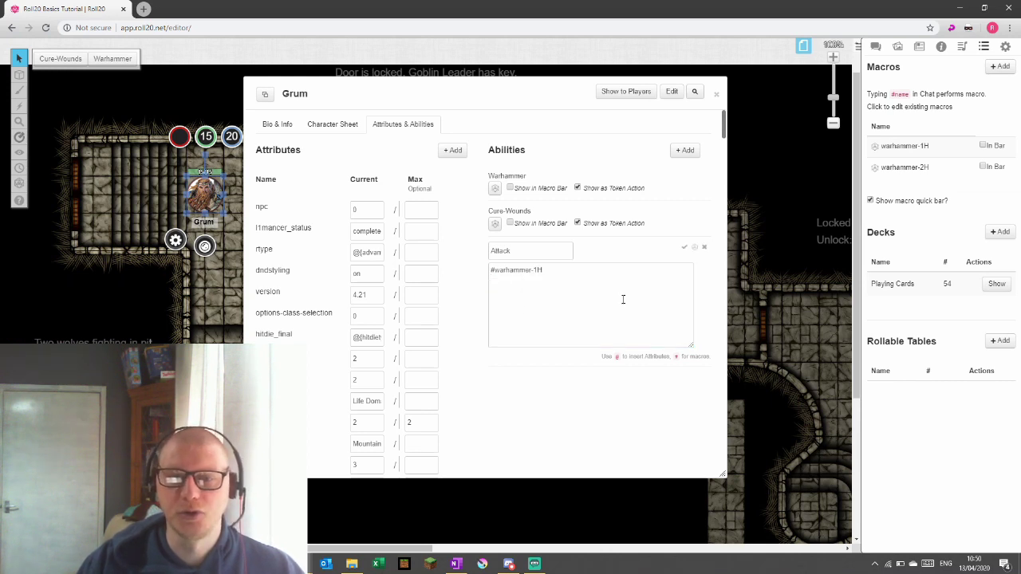
click(684, 248)
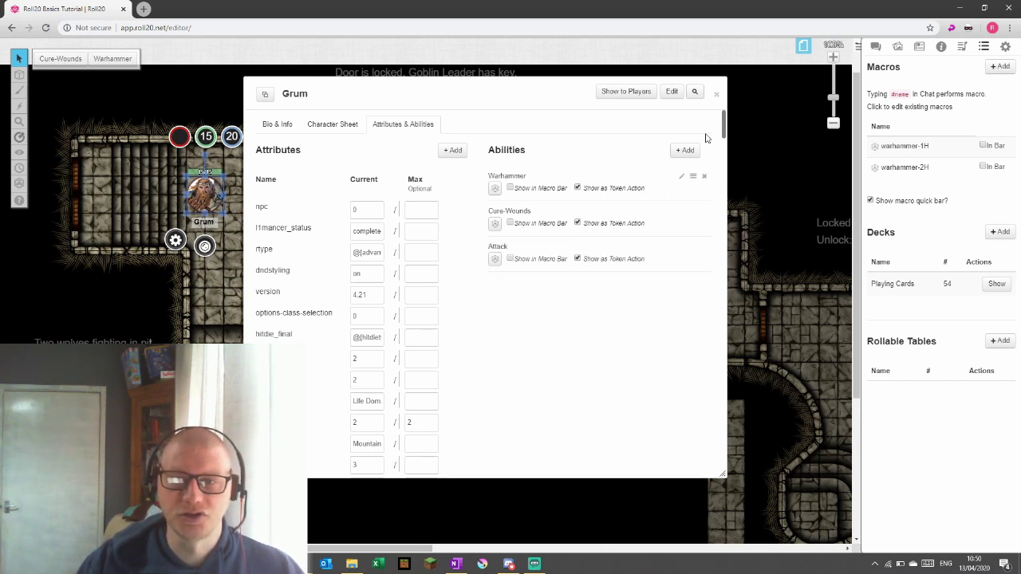
click(716, 94)
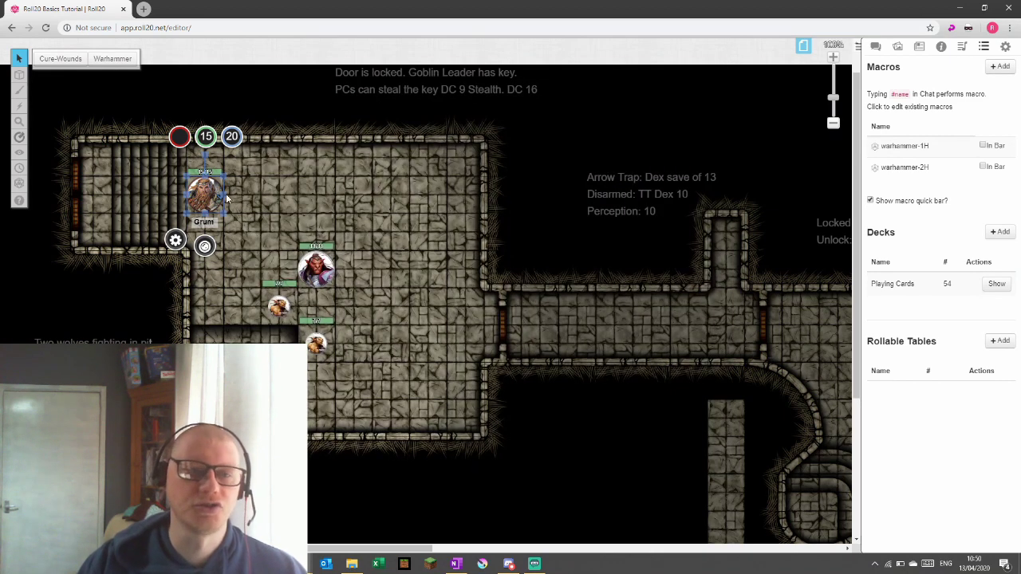
Roll Grum's Attack token action and view the 1d8 + 2 bludgeoning result of 3 in chat
click(230, 193)
click(206, 191)
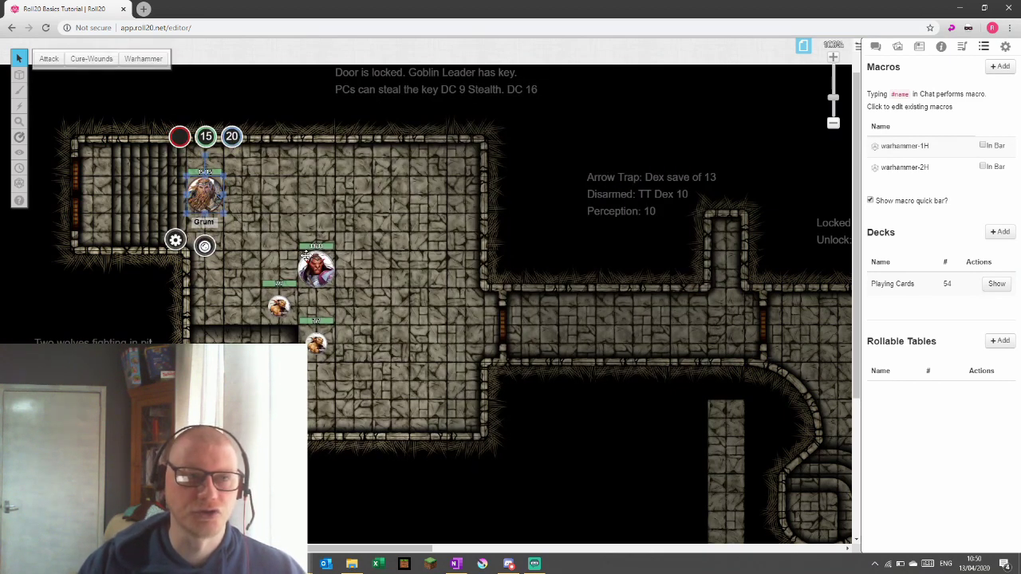
click(317, 269)
click(205, 191)
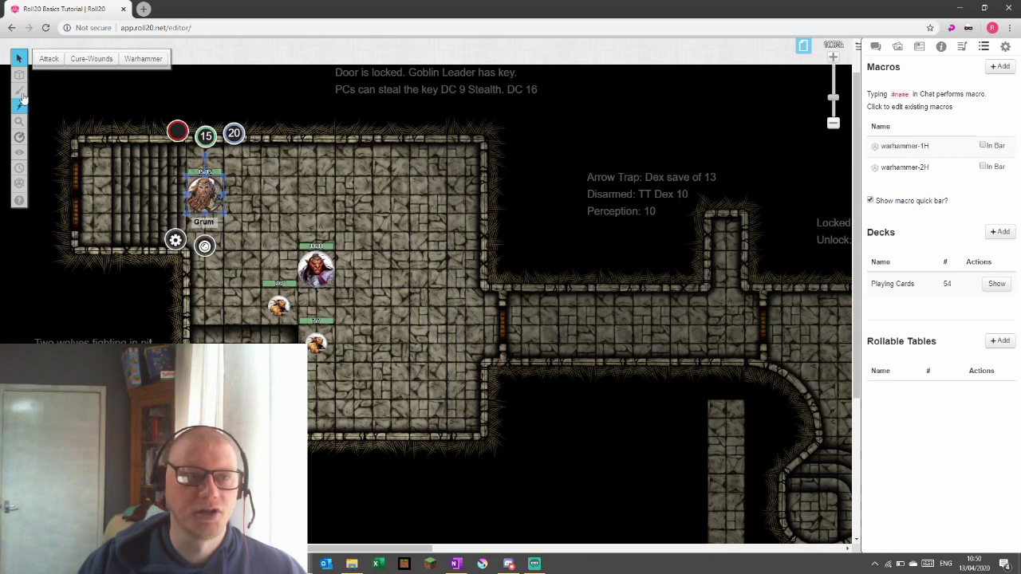
click(48, 59)
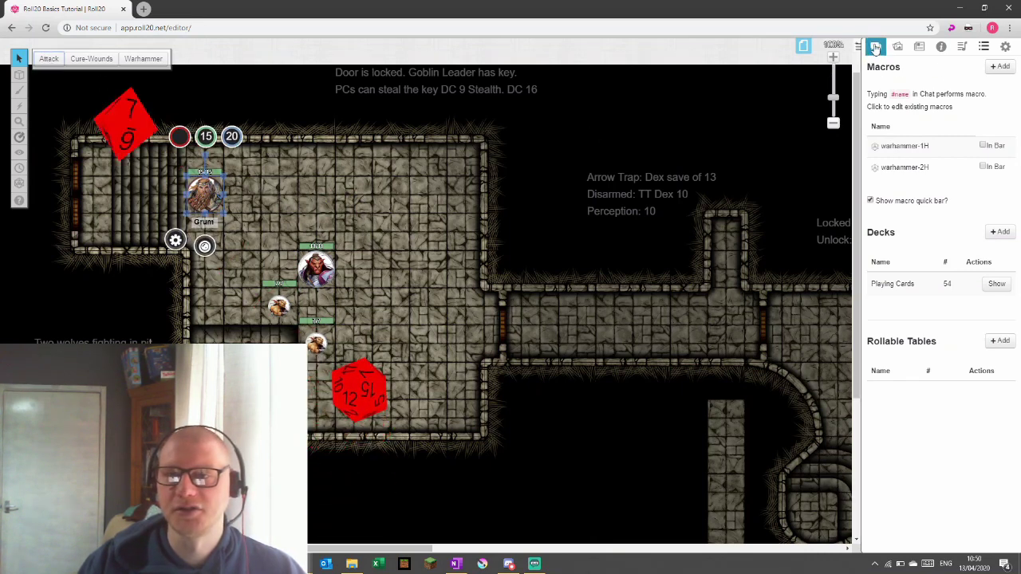
click(875, 48)
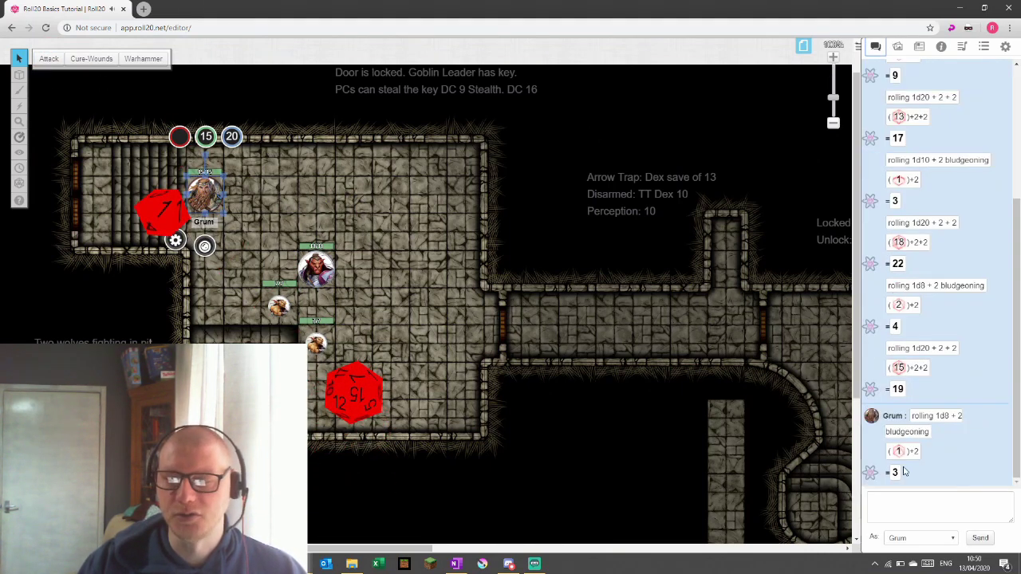
Reselect Grum's token and bring the macro Collection list back
click(278, 197)
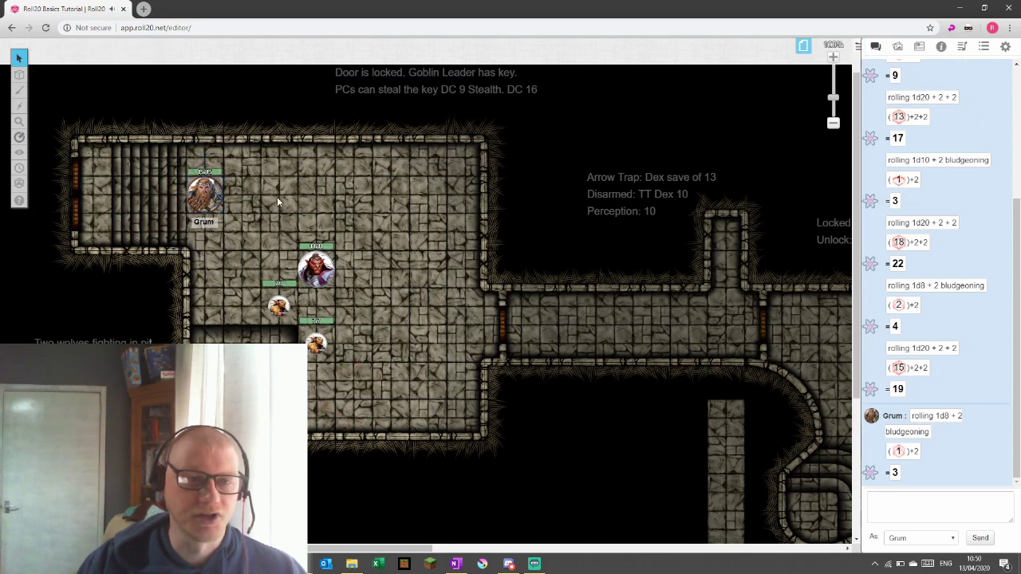
click(209, 204)
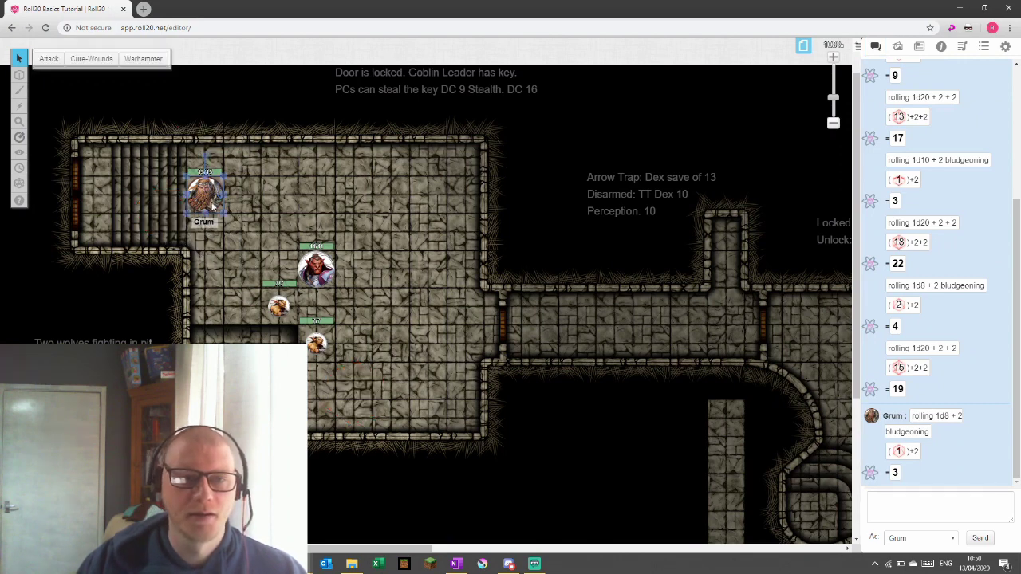
click(984, 48)
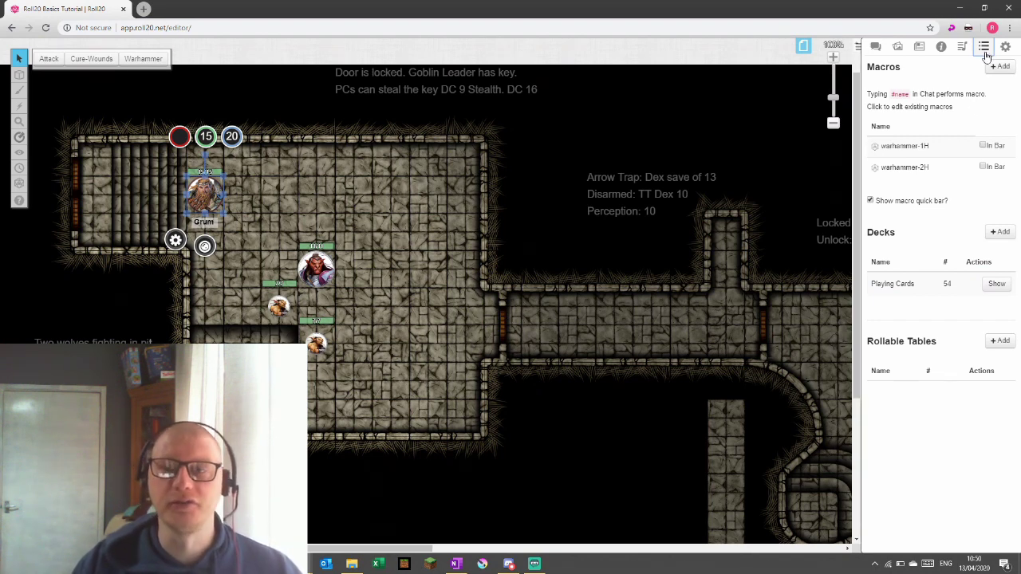
Open the warhammer-1H macro editor and move it to the right side of the screen
click(903, 150)
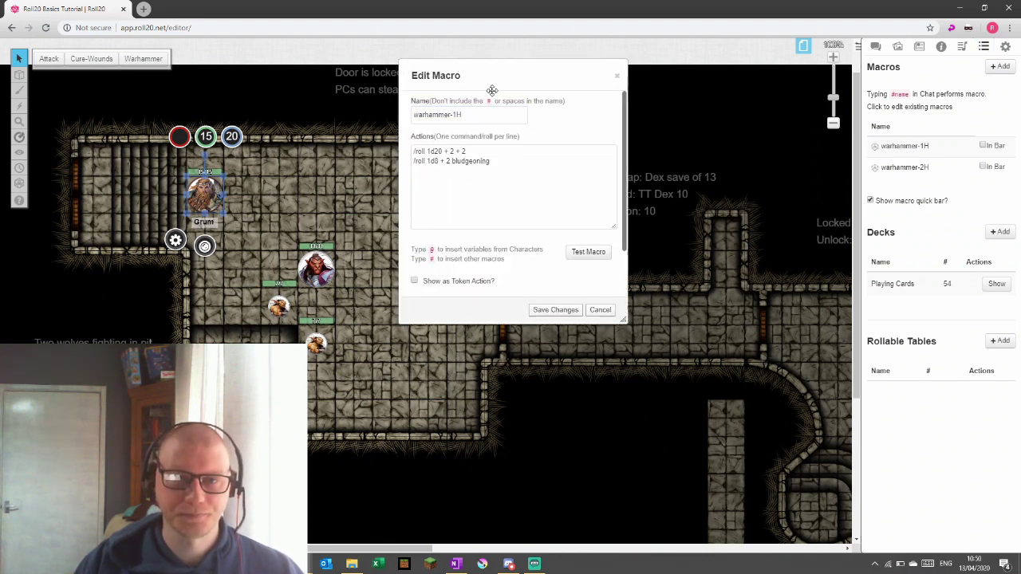
drag(493, 90, 506, 134)
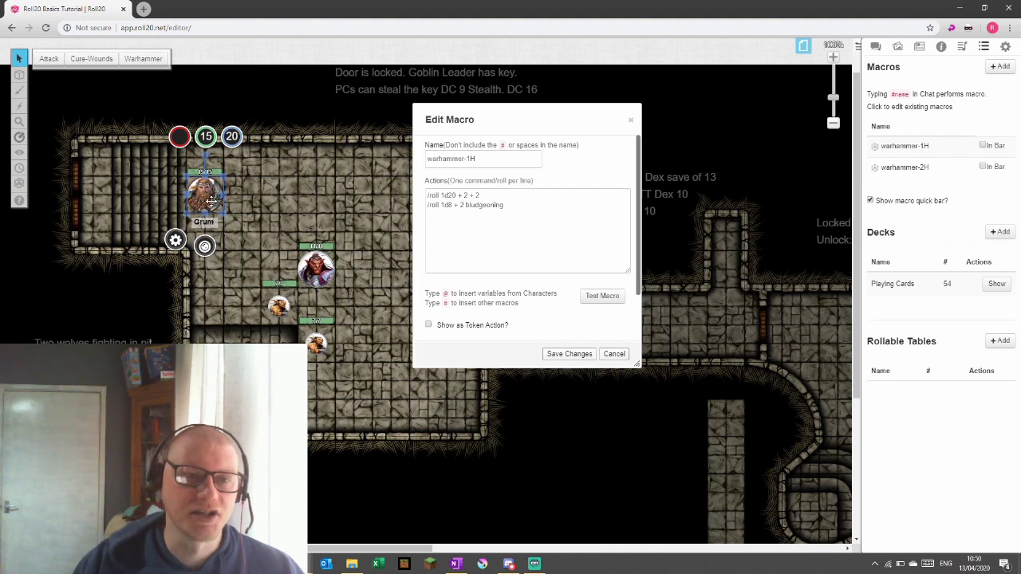
drag(505, 122, 661, 102)
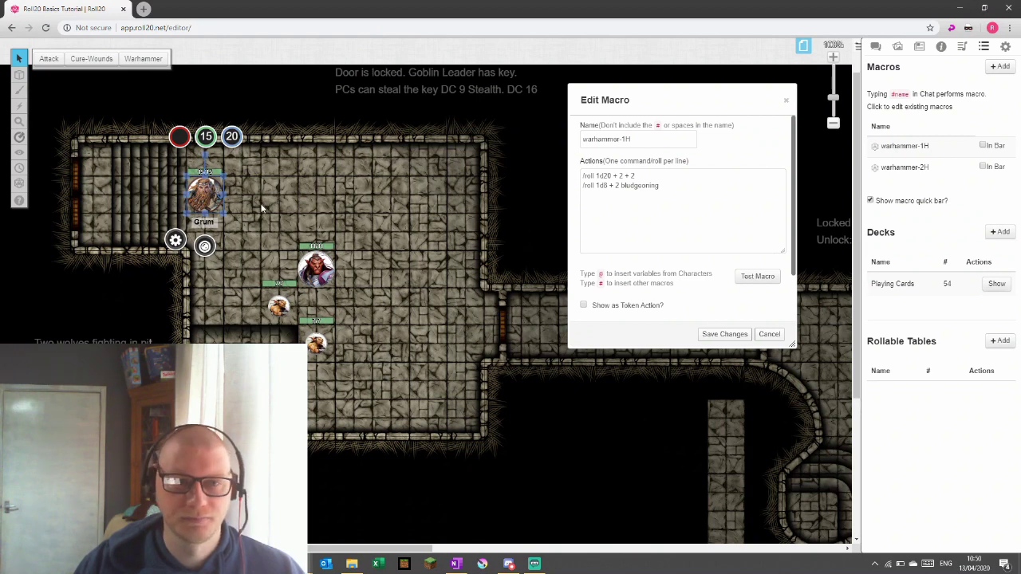
Open Grum's character sheet on the left beside the macro and select the attack line's 2
double_click(207, 196)
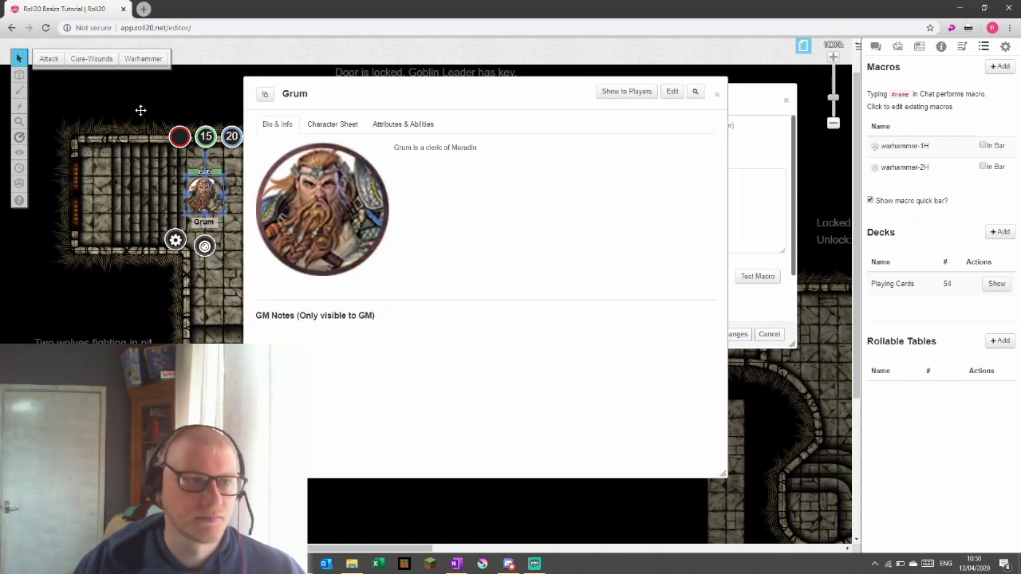
drag(357, 97, 158, 100)
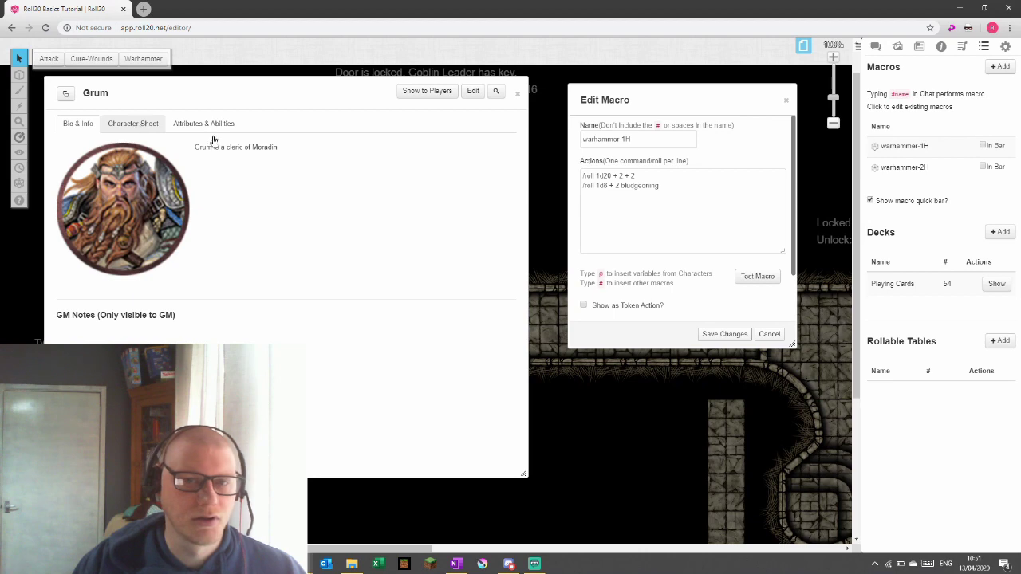
drag(646, 104, 632, 97)
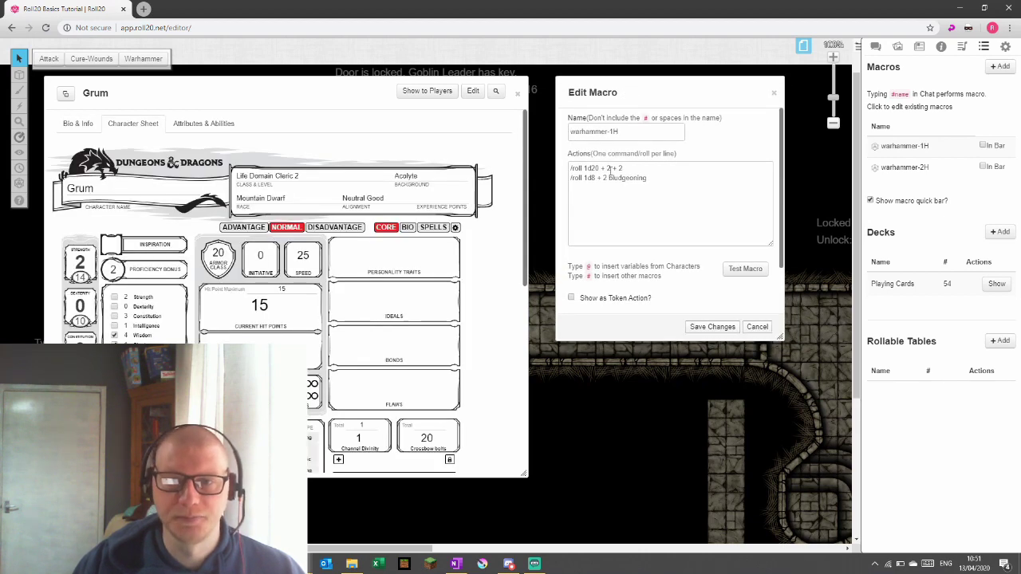
double_click(609, 168)
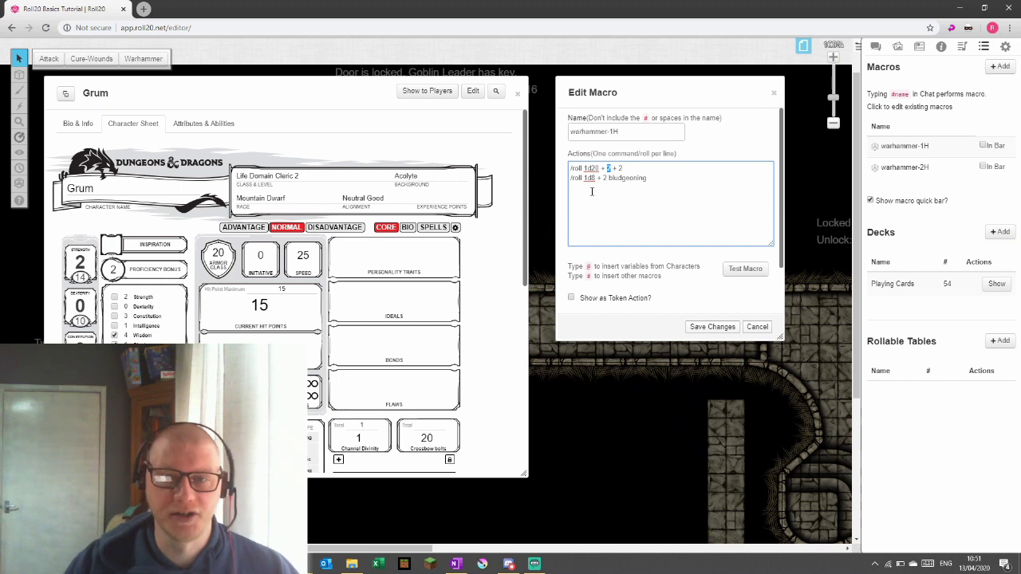
Replace the fixed 2 + 2 attack bonus with @{selected|pb} + @{selected|strength_mod}
shift+click(693, 165)
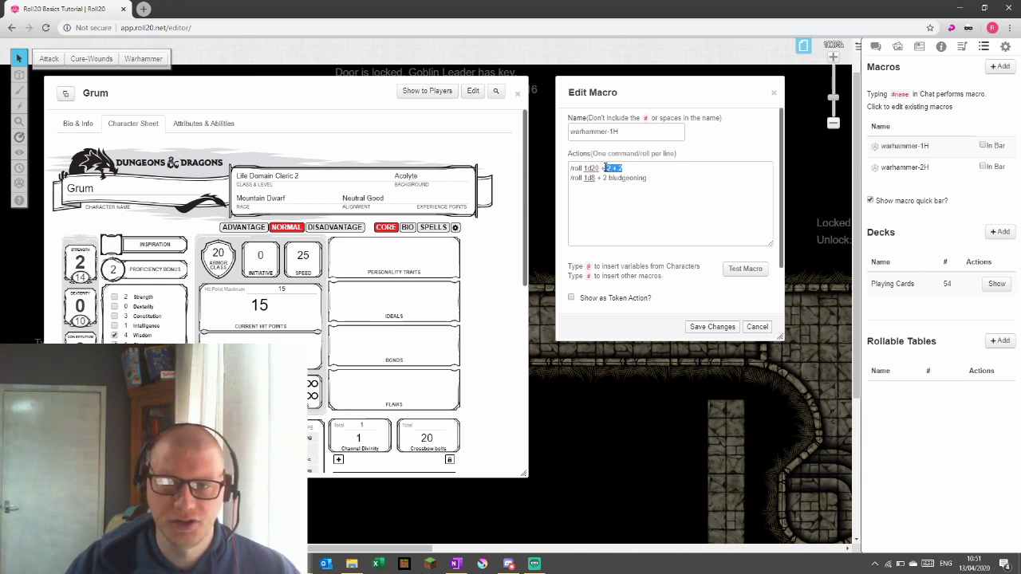
key(BackSpace)
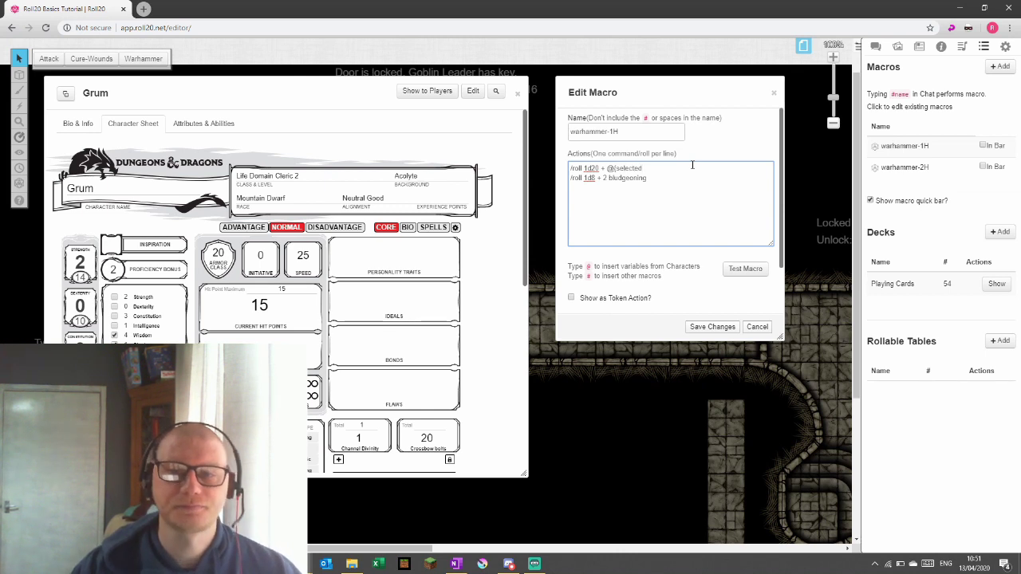
text(|)
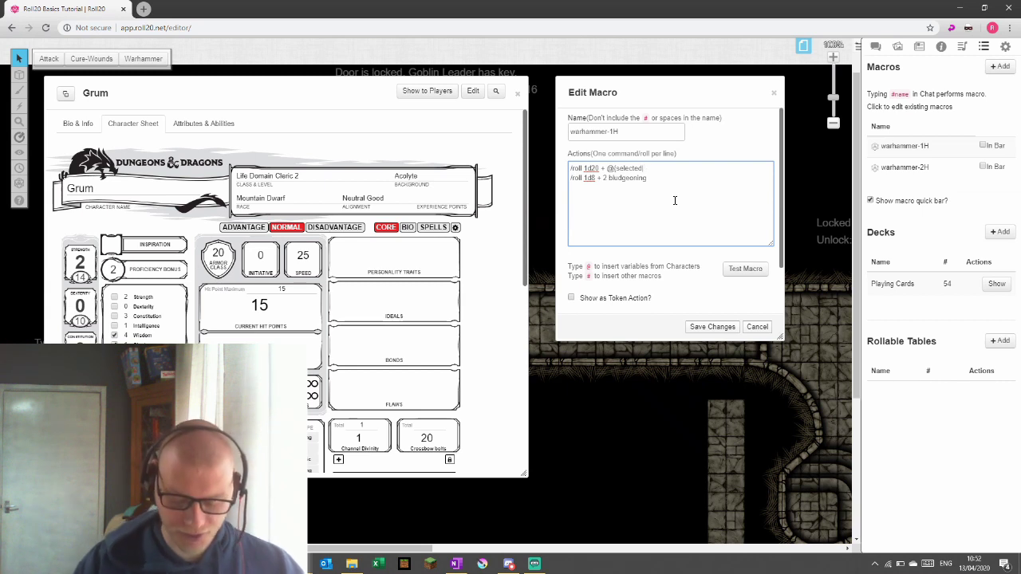
text(pb})
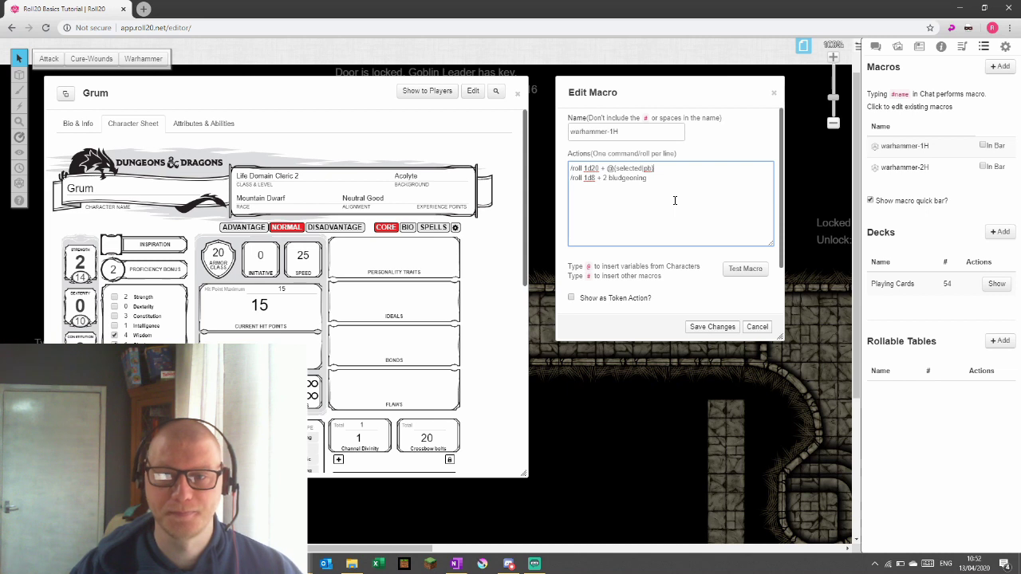
text( + )
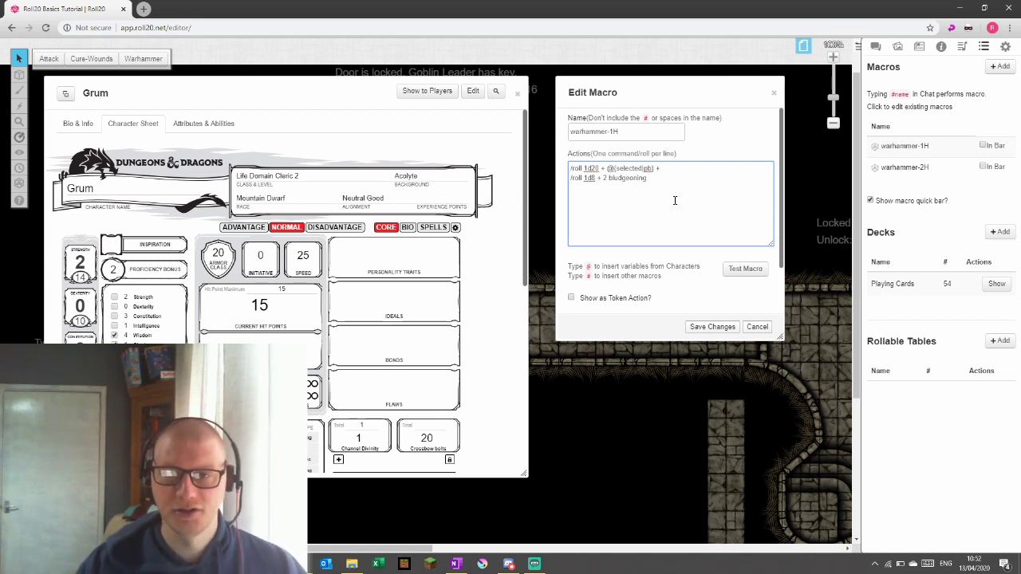
text(@{s)
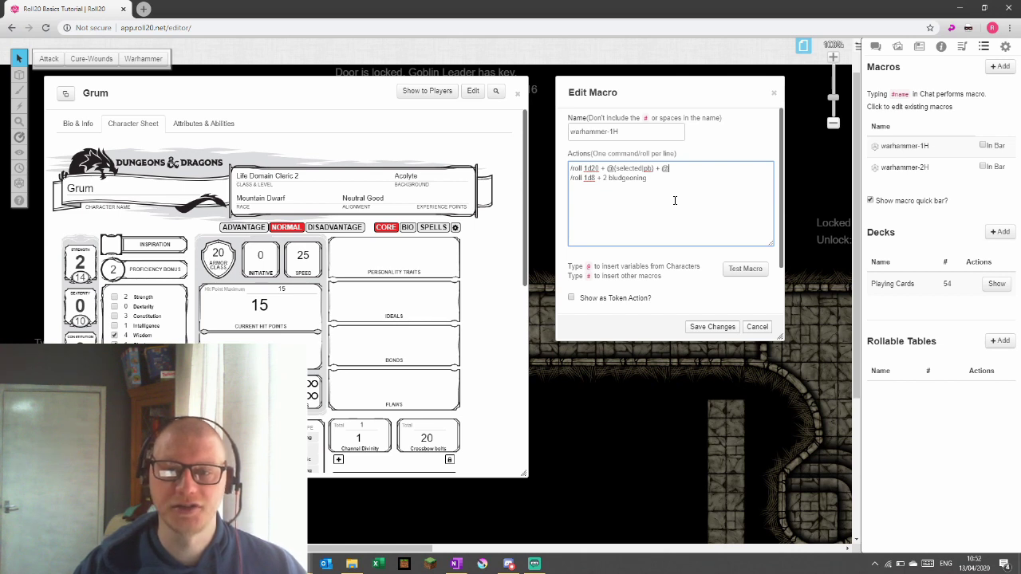
text(el)
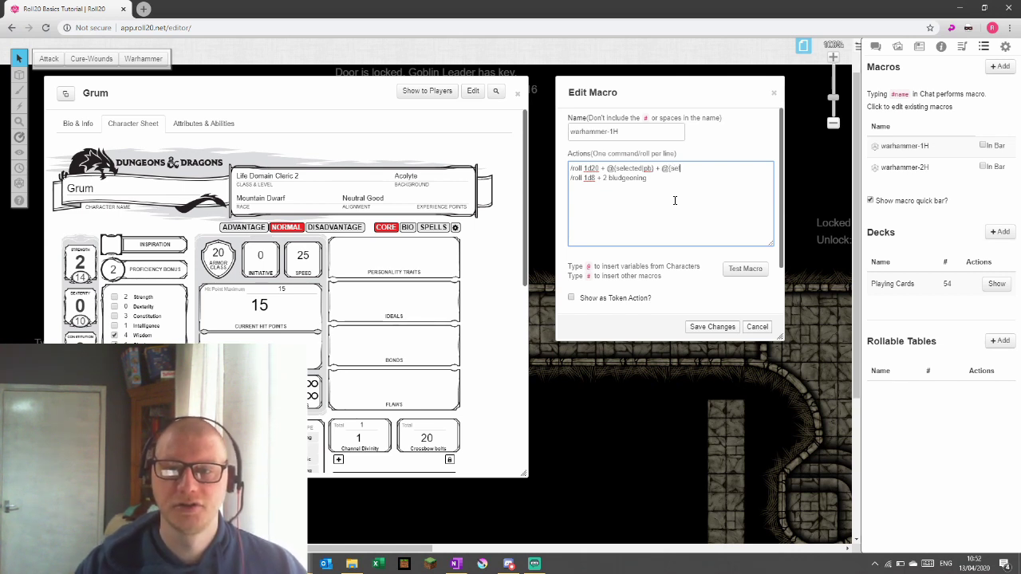
text(ected)
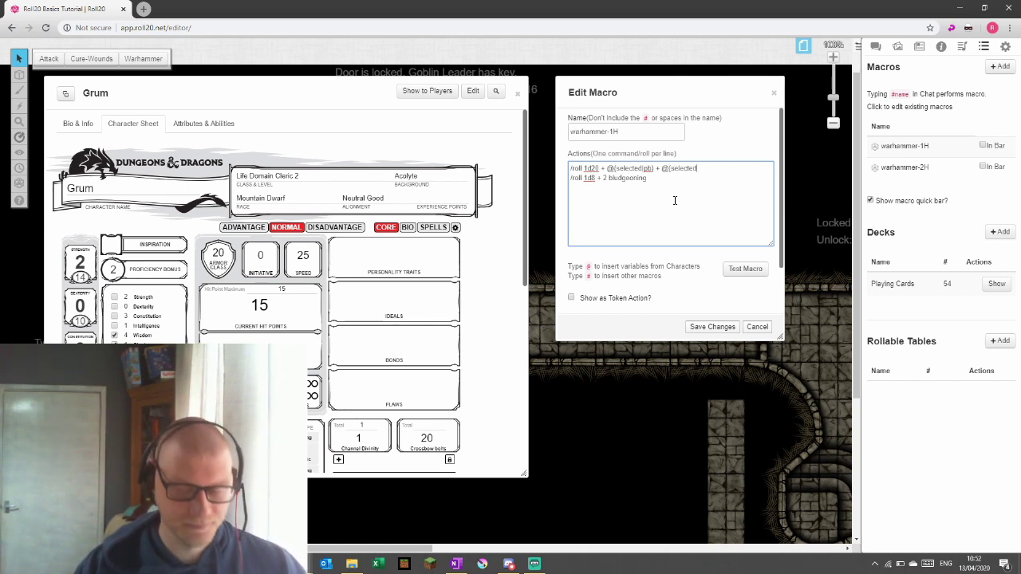
text(|)
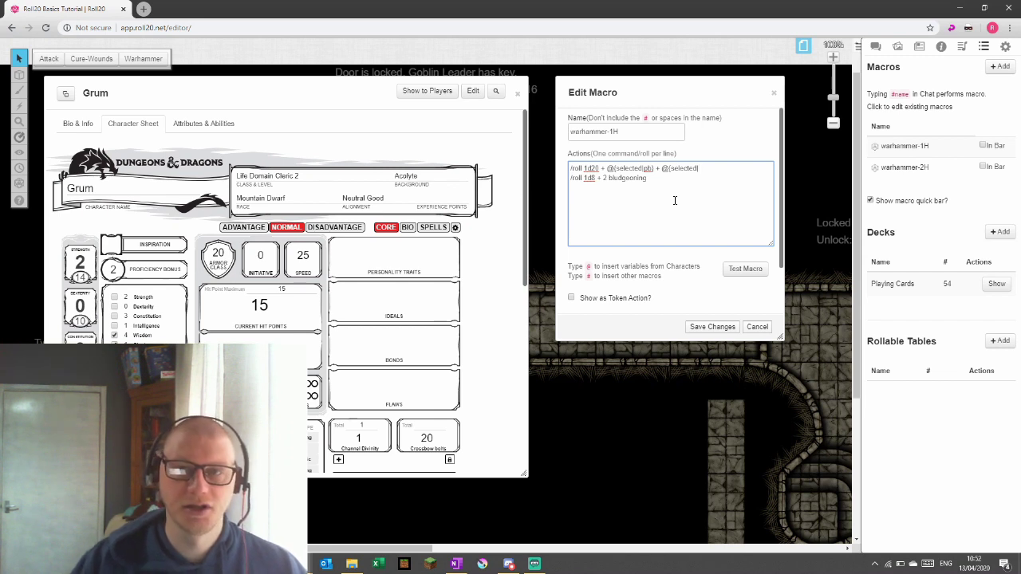
mouse_move(82, 266)
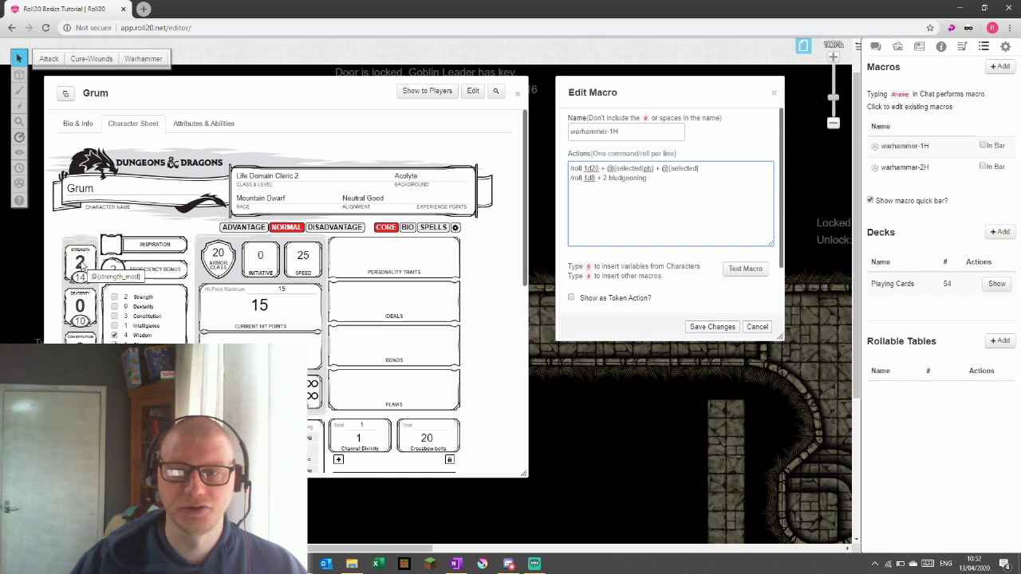
text(stre)
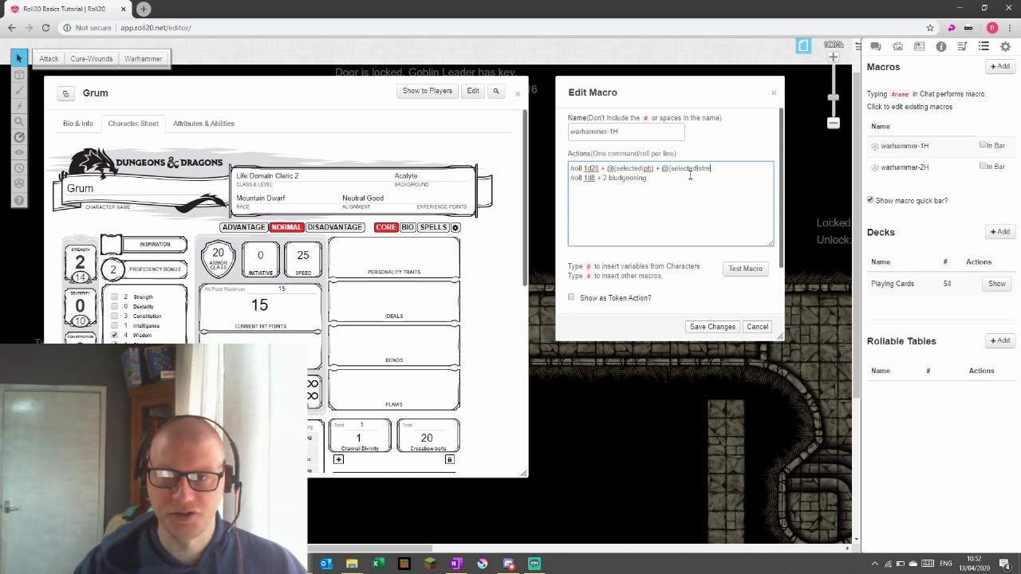
text(ngth_mod)
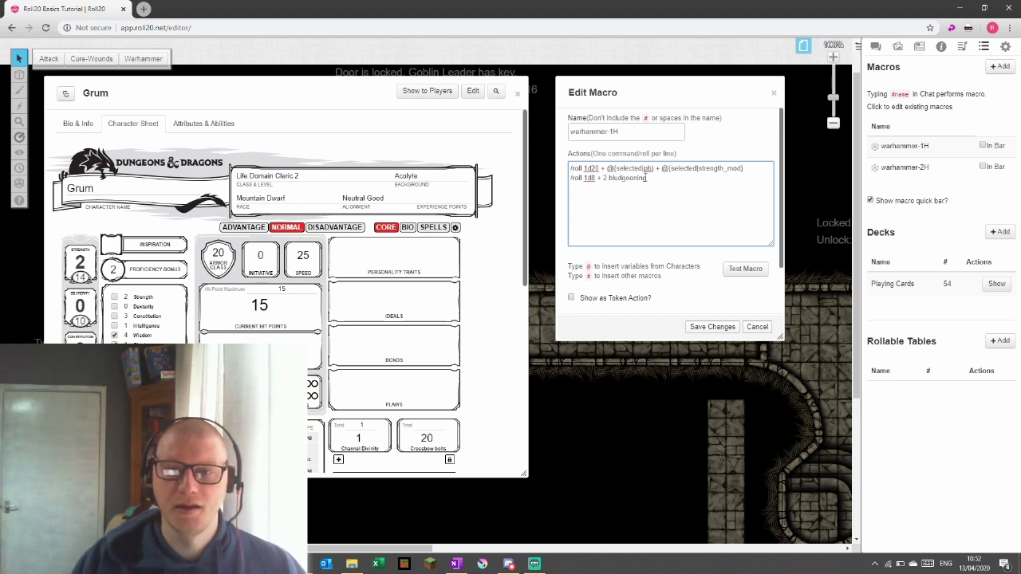
Replace the bludgeoning damage's fixed 2 with @{selected|strength_mod}
key(BackSpace)
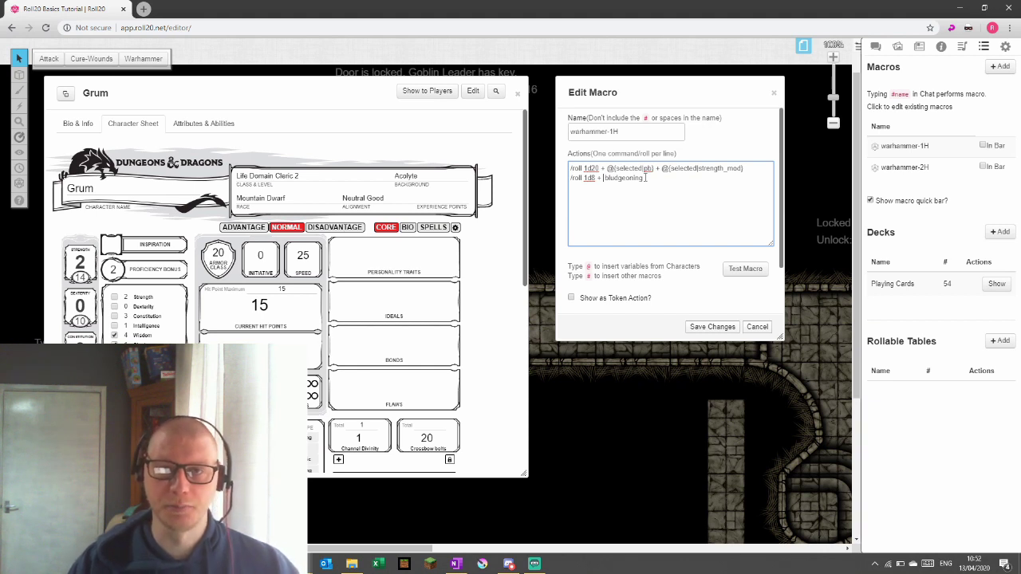
text(@)
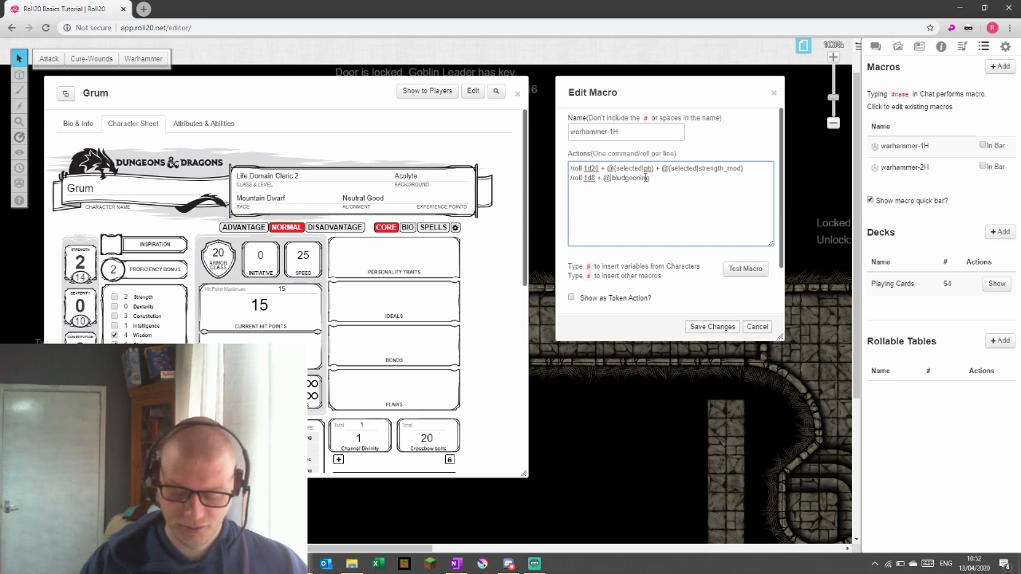
text({)
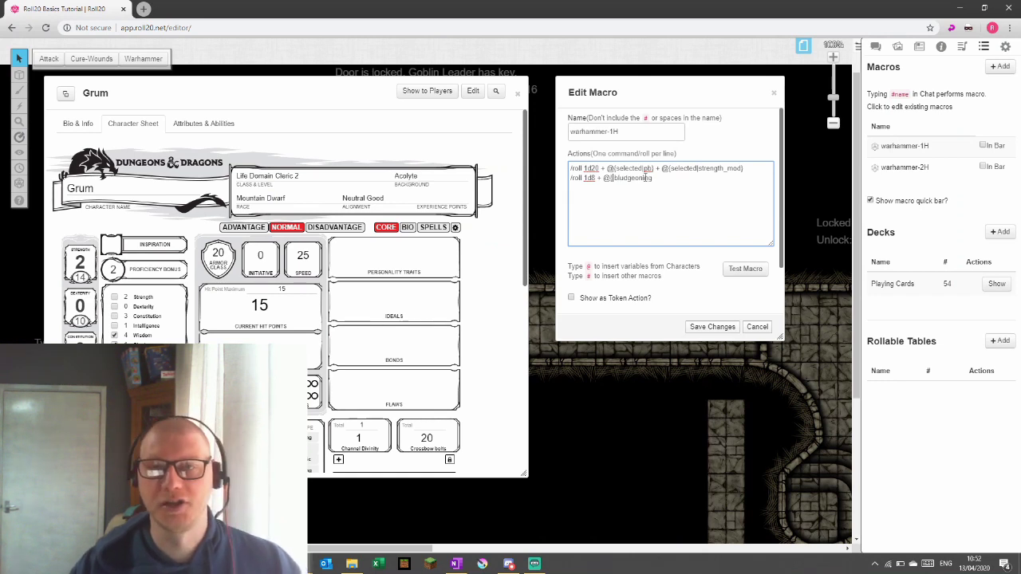
text(selected|)
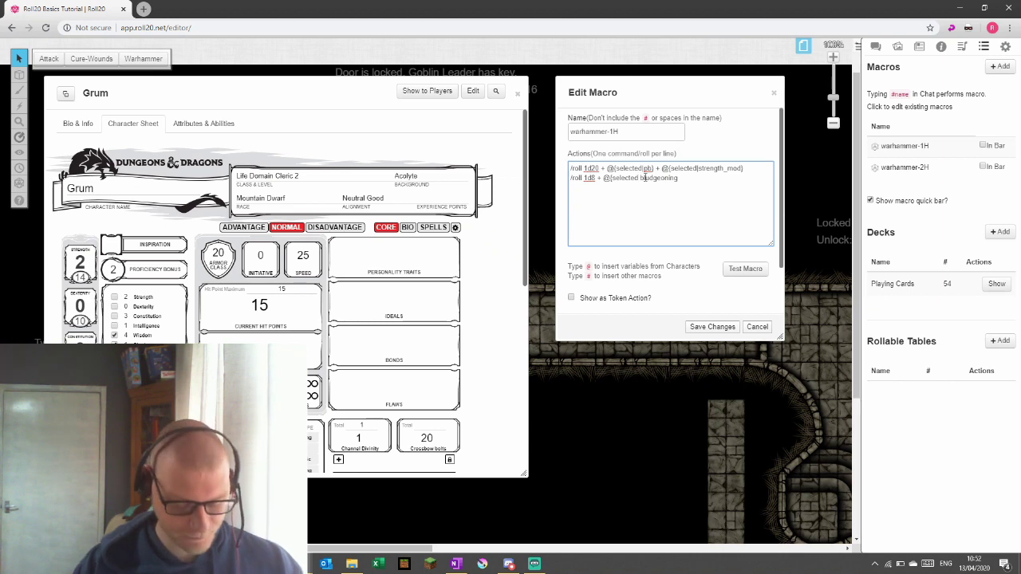
text(stre)
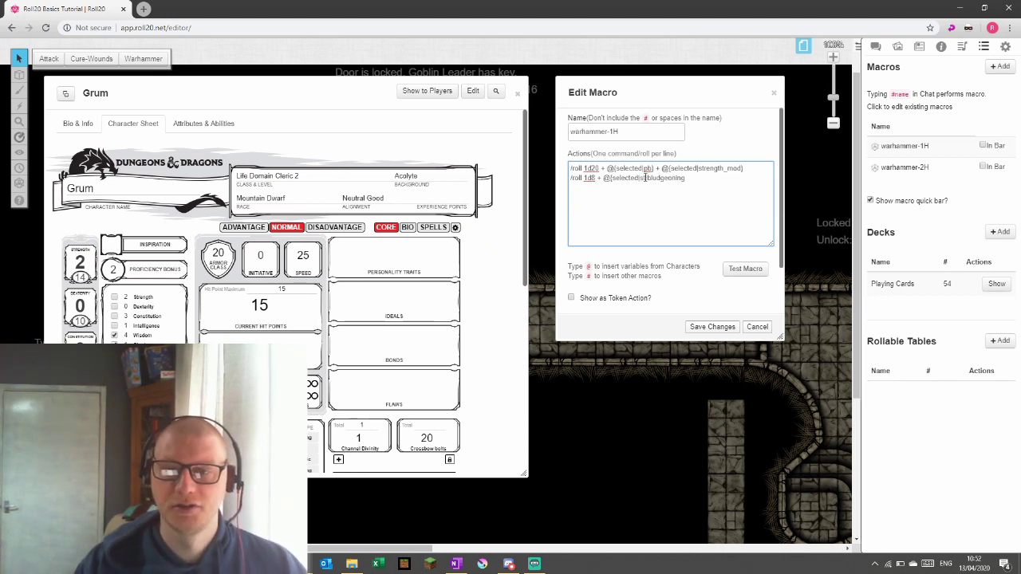
text(ngth)
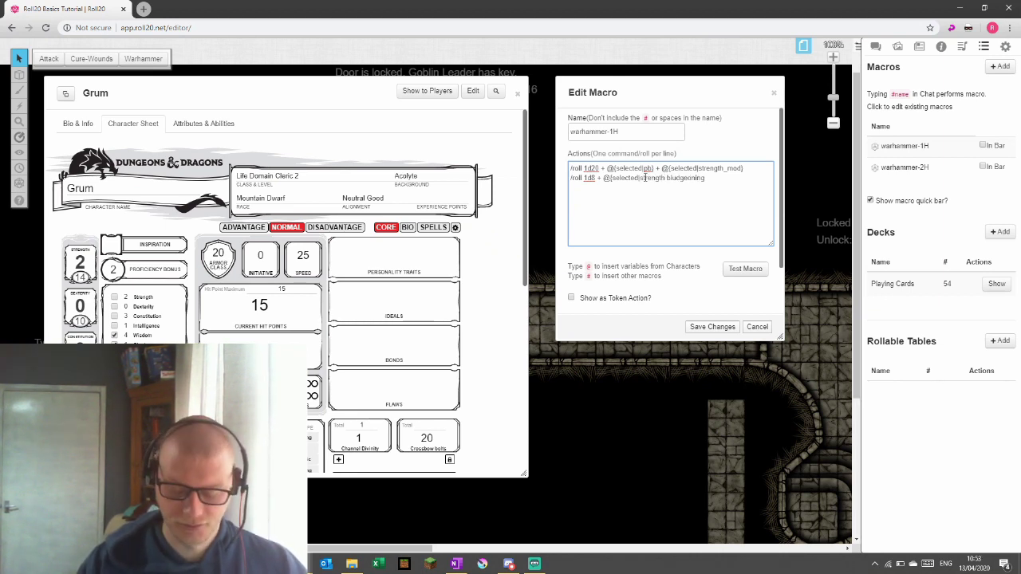
text(_mod})
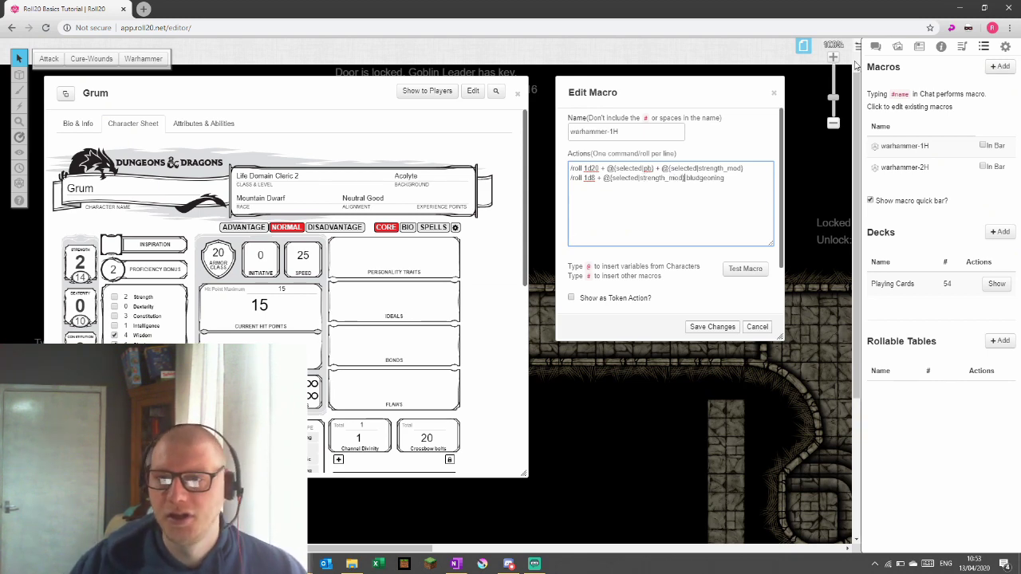
click(876, 46)
Test-roll warhammer-1H, clear the current chat log from Settings, then test-roll it again
double_click(299, 97)
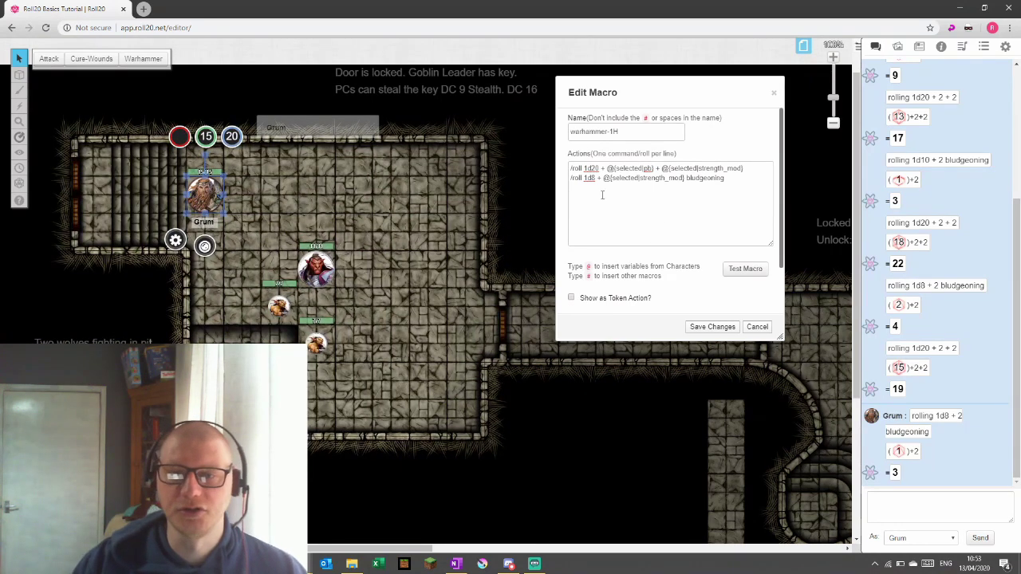
click(745, 269)
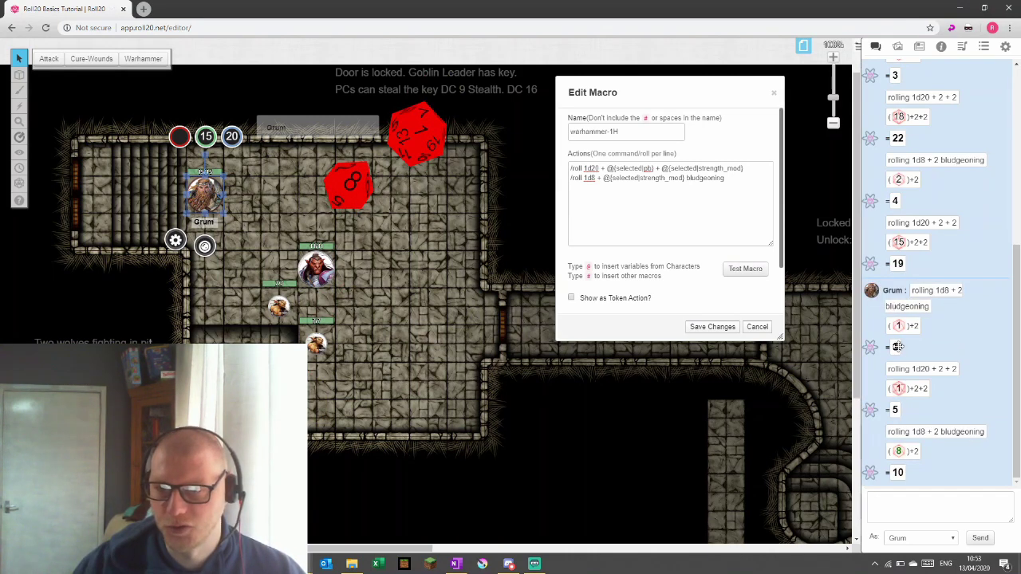
click(1005, 46)
click(909, 455)
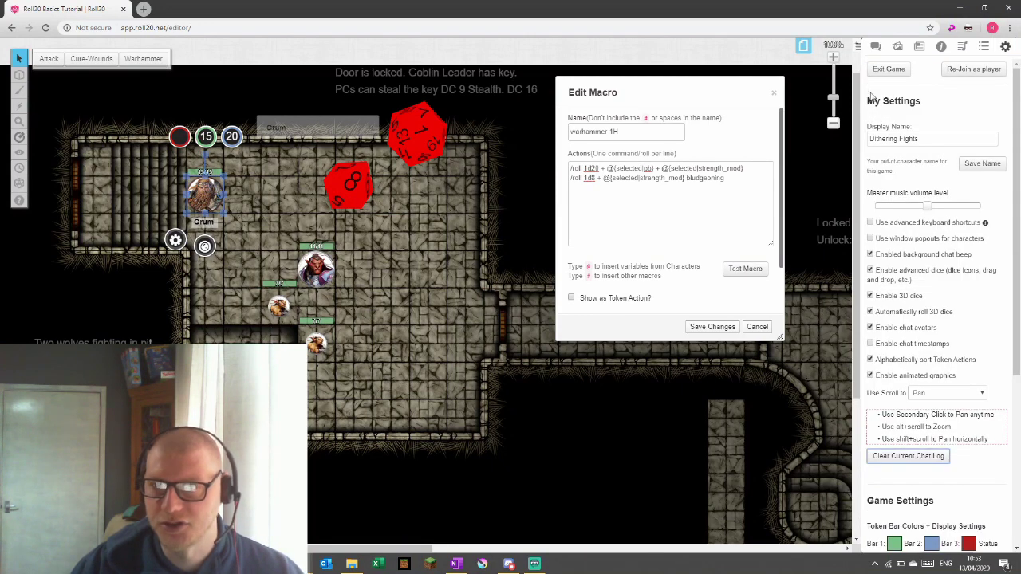
click(876, 46)
click(741, 272)
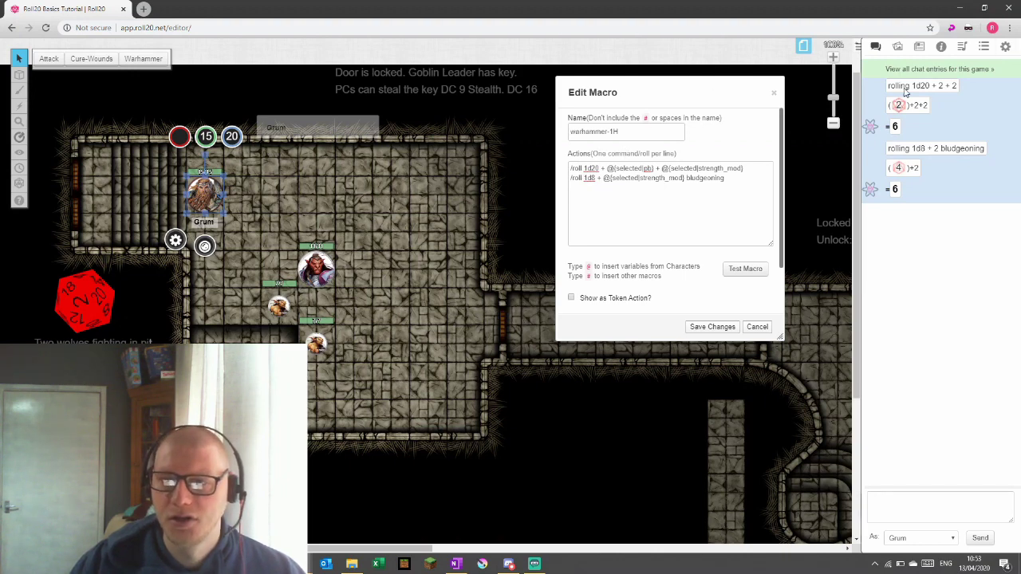
click(984, 47)
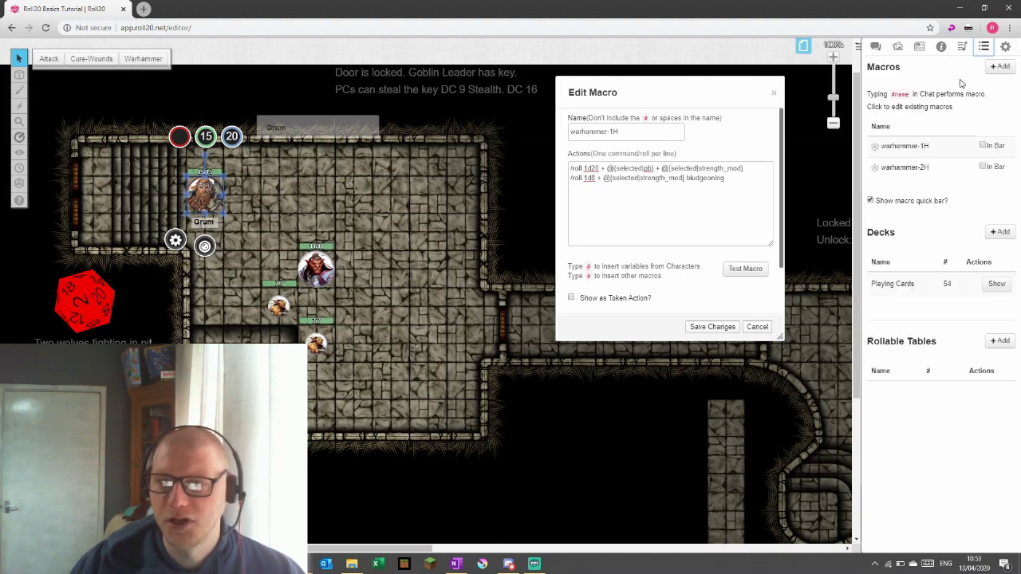
Open the warhammer-2H macro alongside for comparison, then close it
click(907, 169)
drag(507, 77, 404, 78)
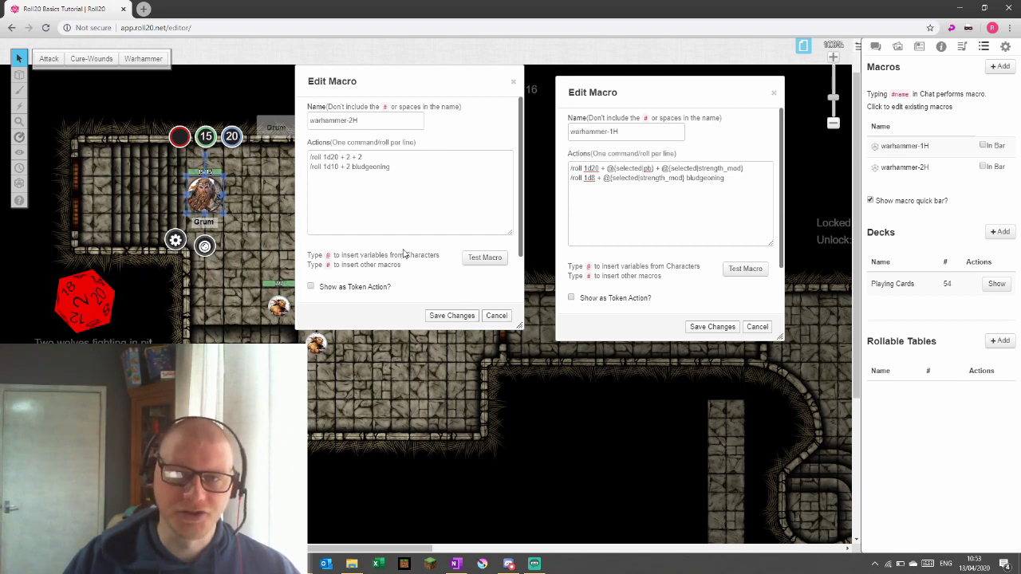
click(494, 316)
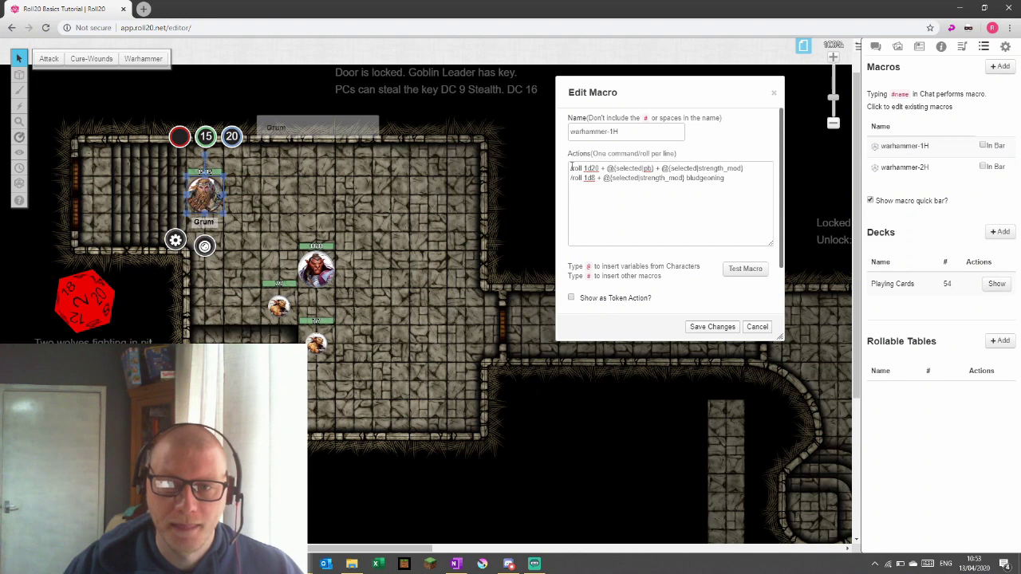
Add a new empty line after warhammer-1H's /roll 1d20 attack line
click(662, 162)
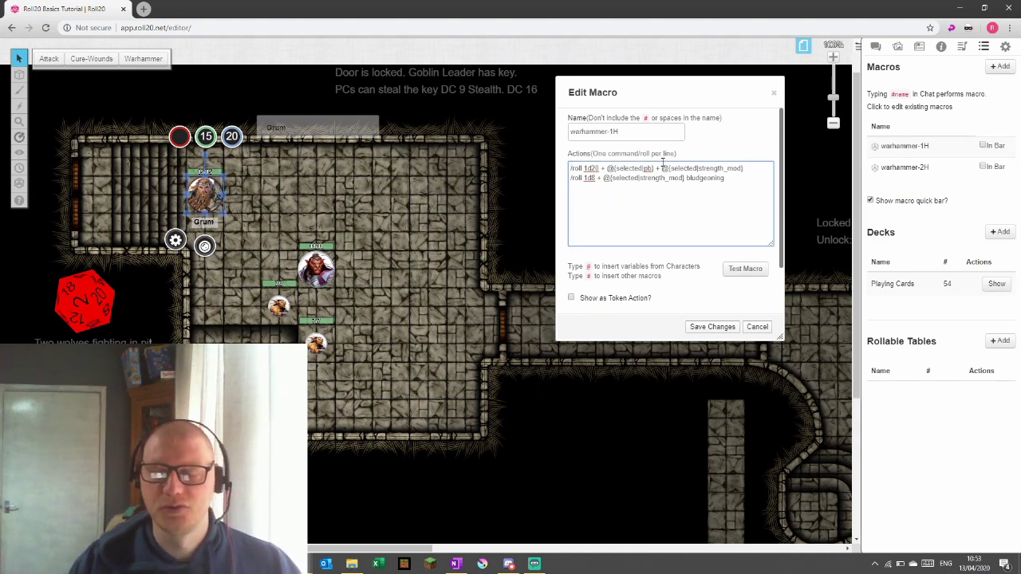
key(Return)
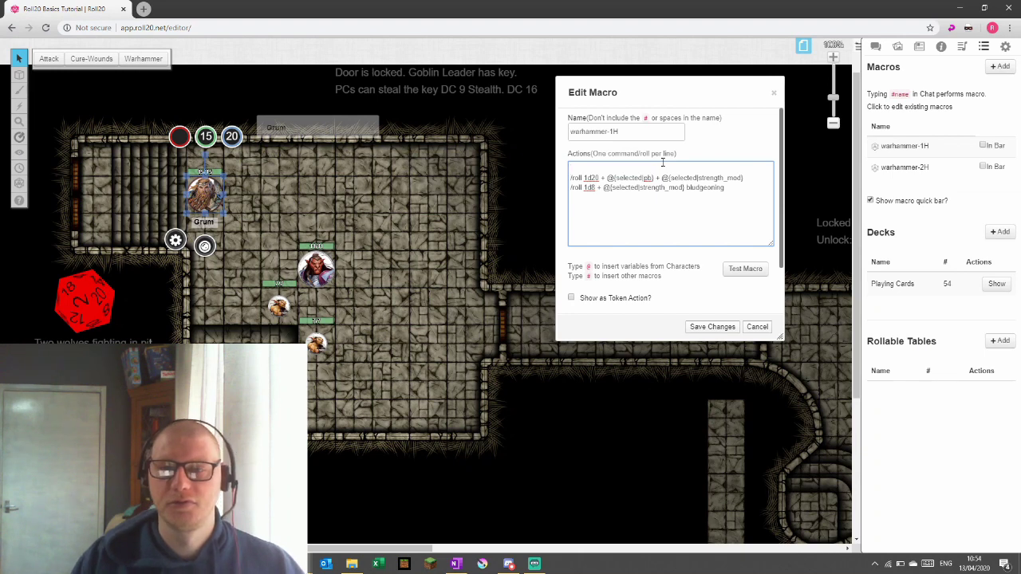
key(Delete)
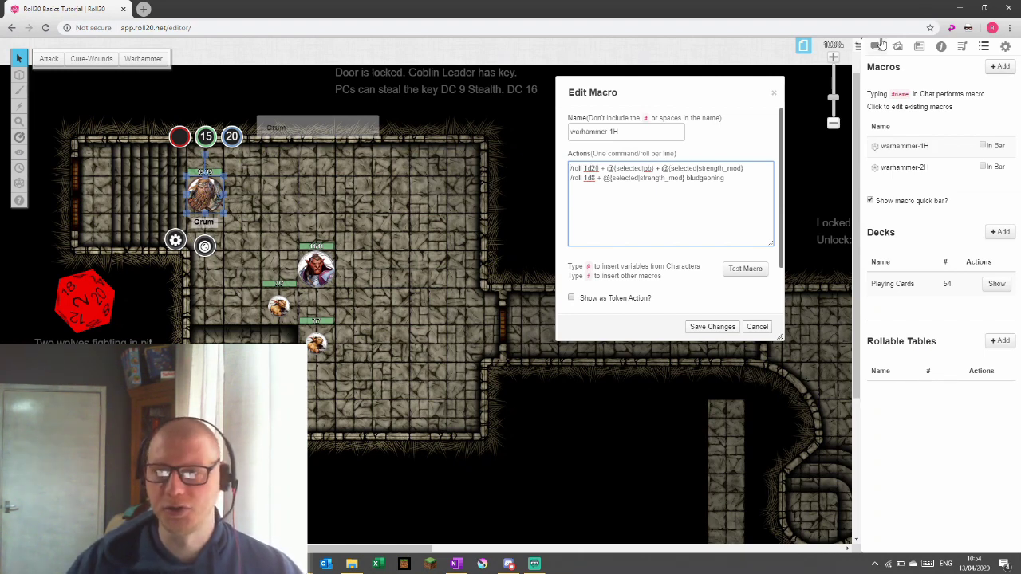
click(755, 169)
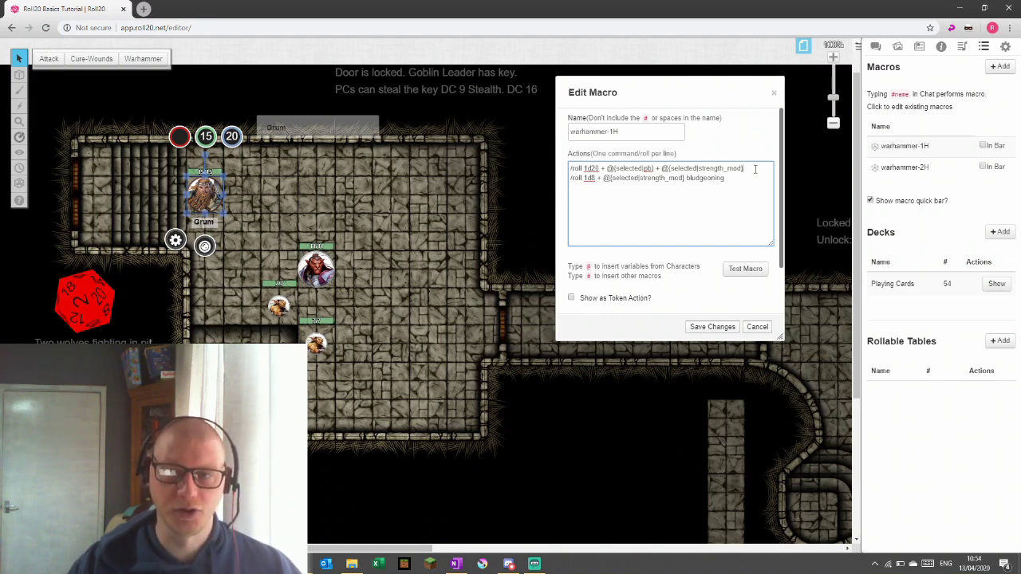
key(Return)
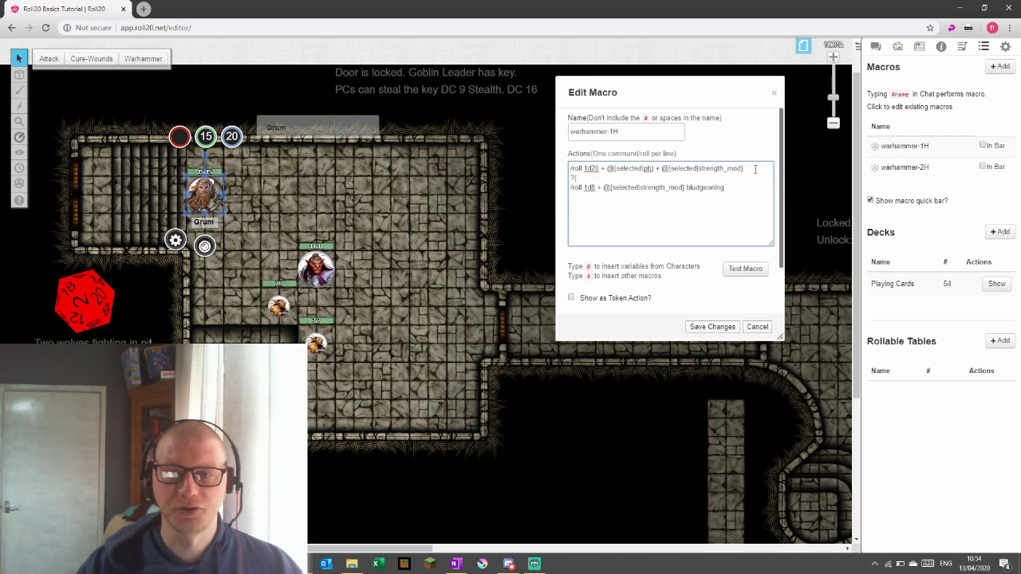
Type ?{Which Attack|One handed, on the new line and add |Two handed, /roll 1d10} after 1d8
text({)
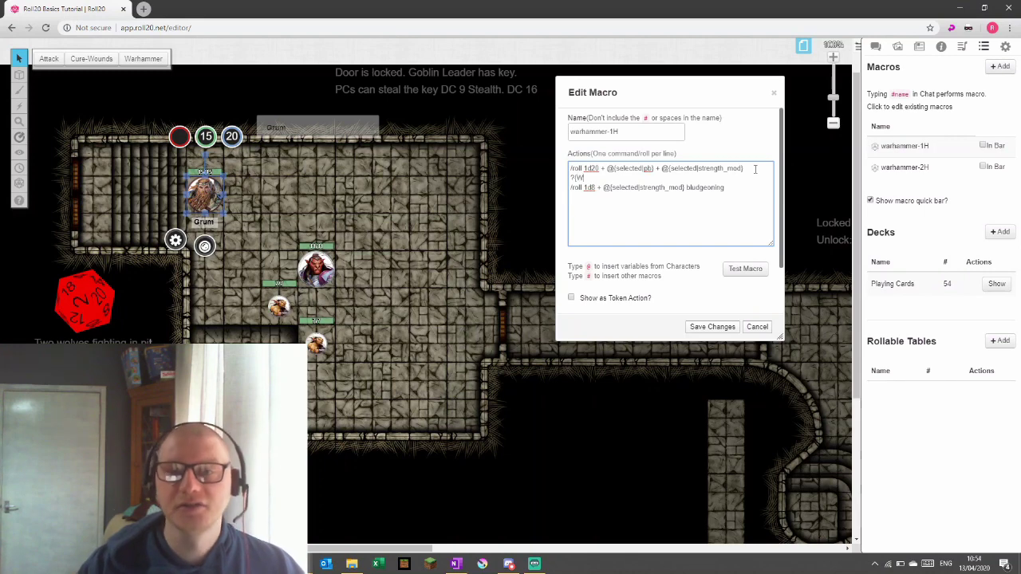
text(Which Attack)
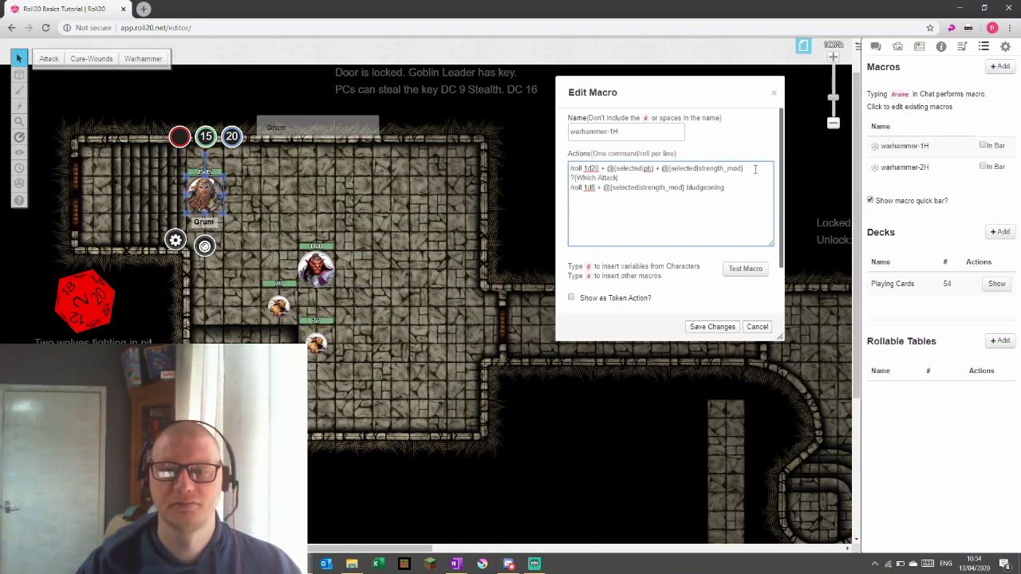
text(|)
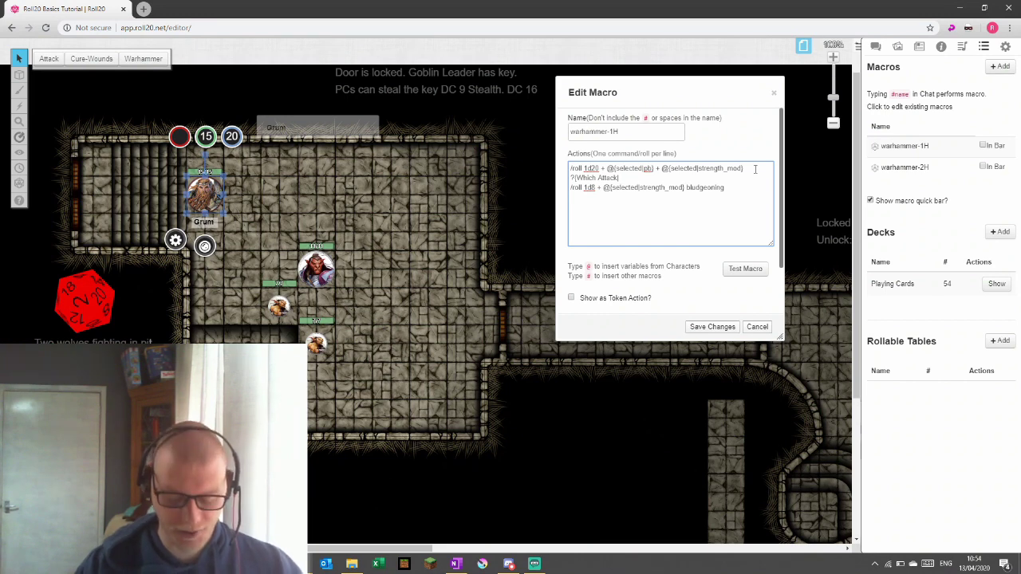
text(One G)
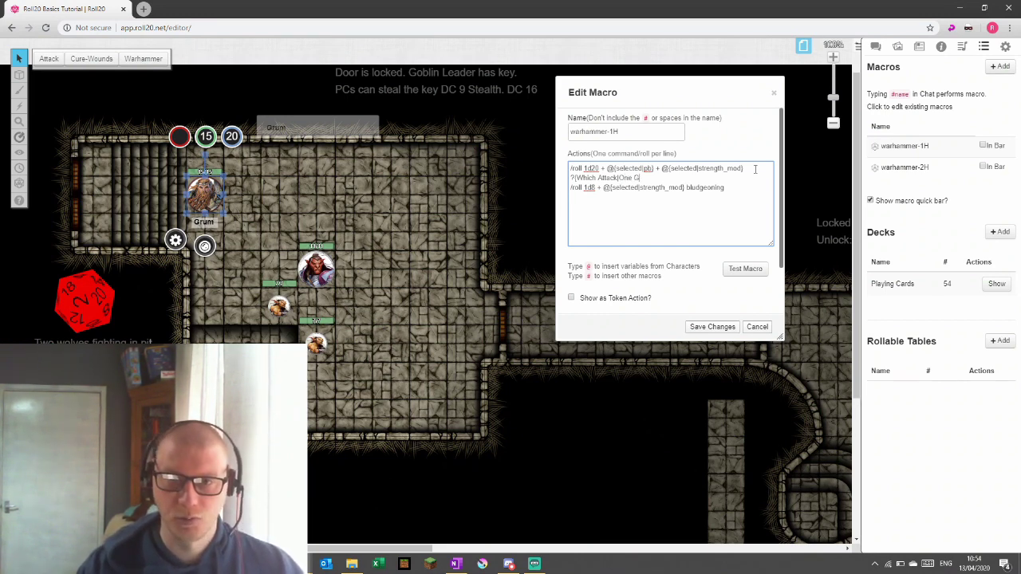
key(BackSpace)
text(handed)
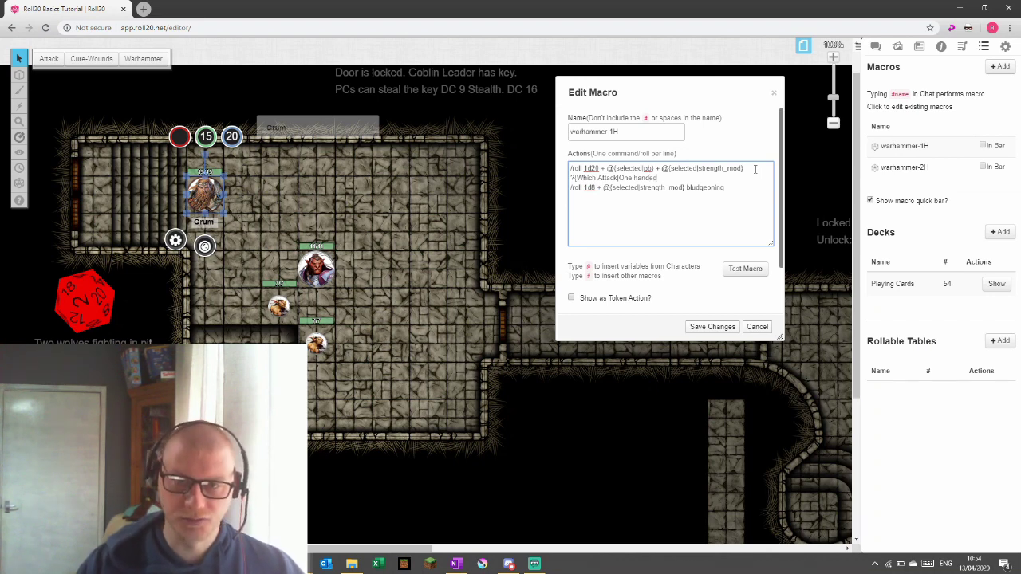
text(,)
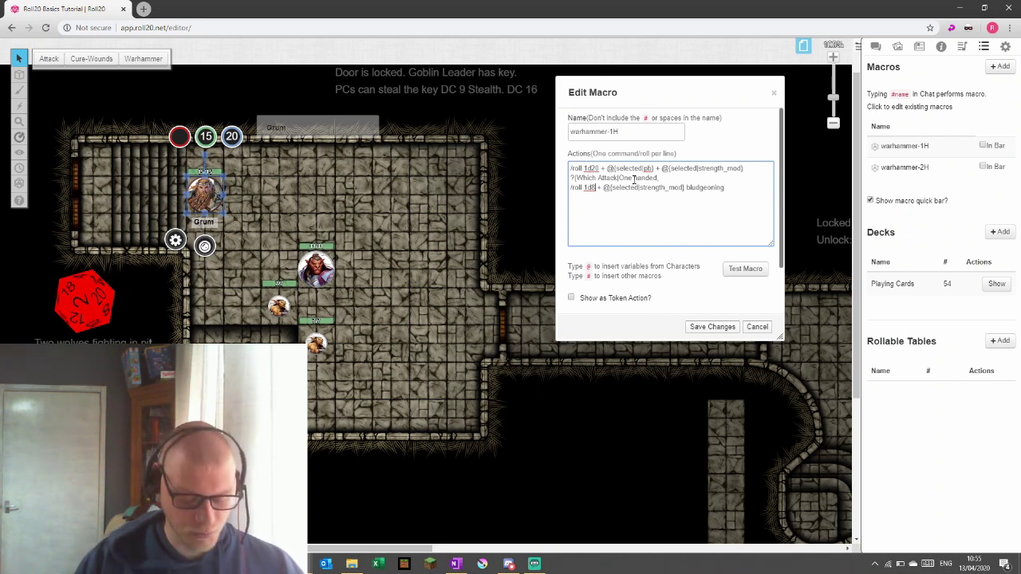
text(])
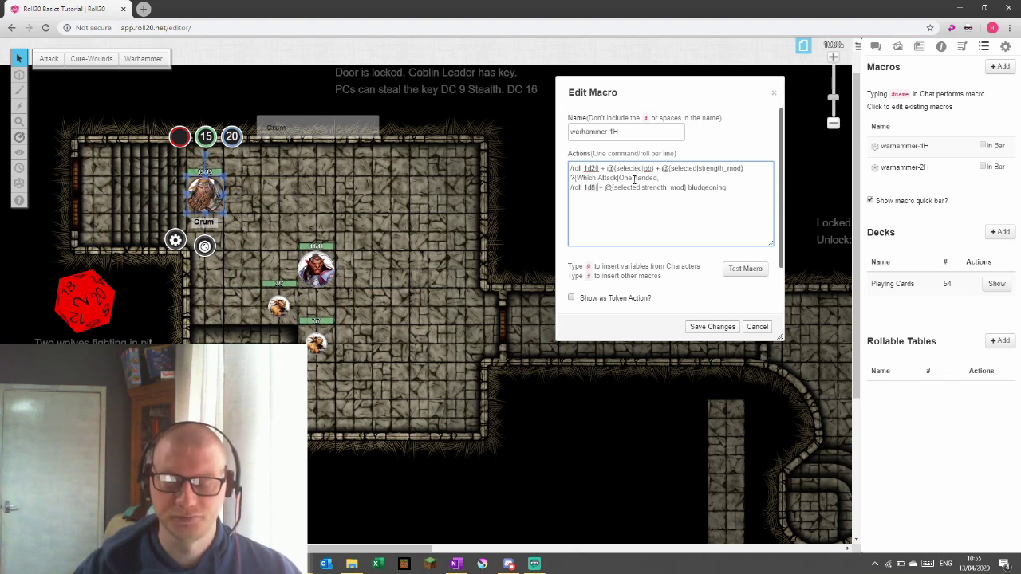
text(Two )
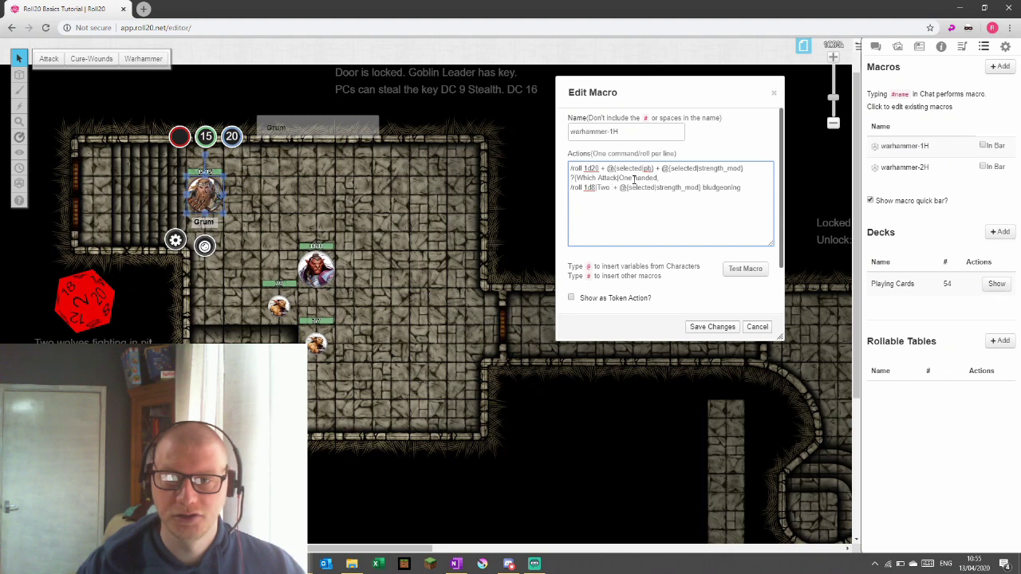
text(handed)
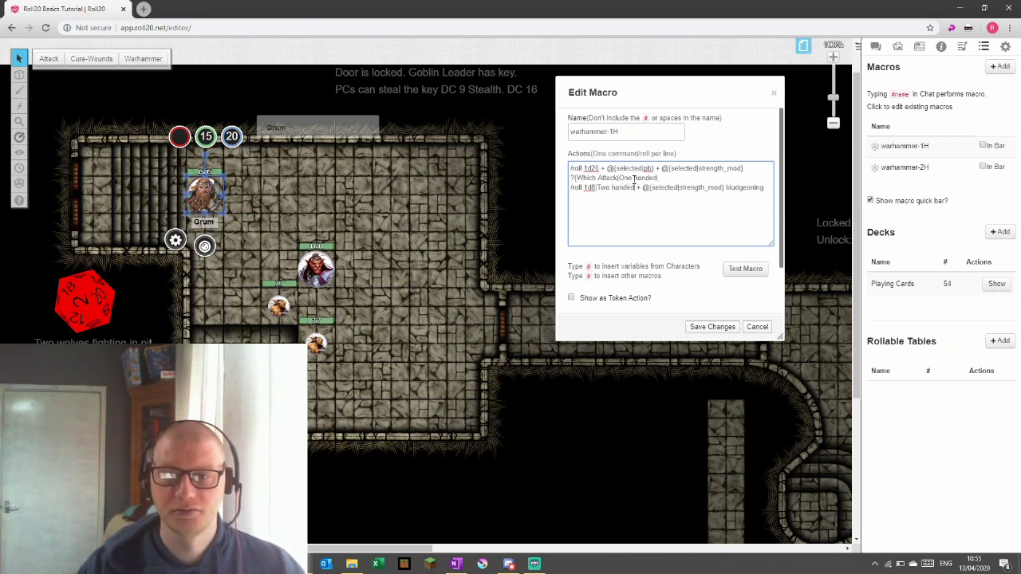
text(])
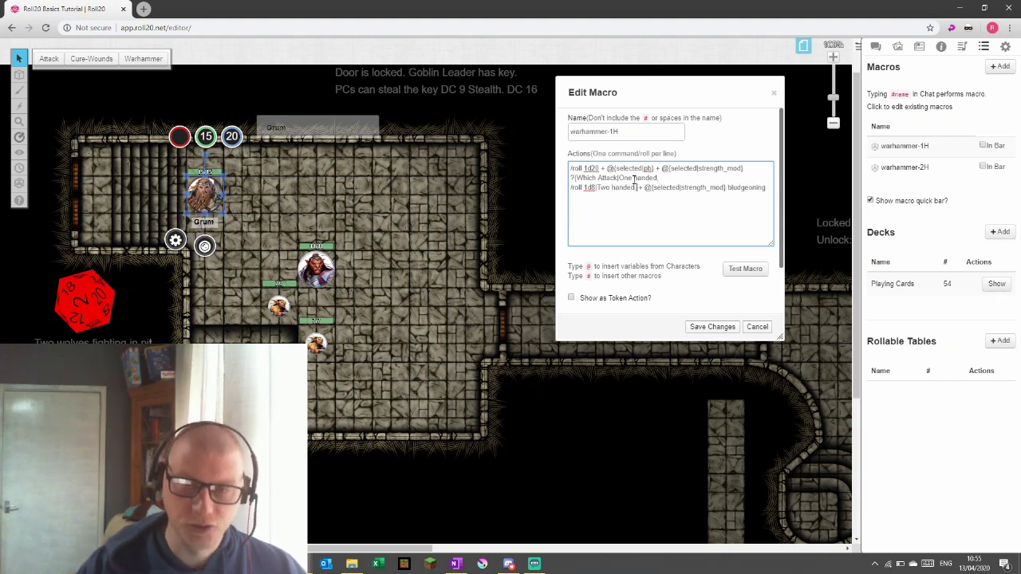
text(/)
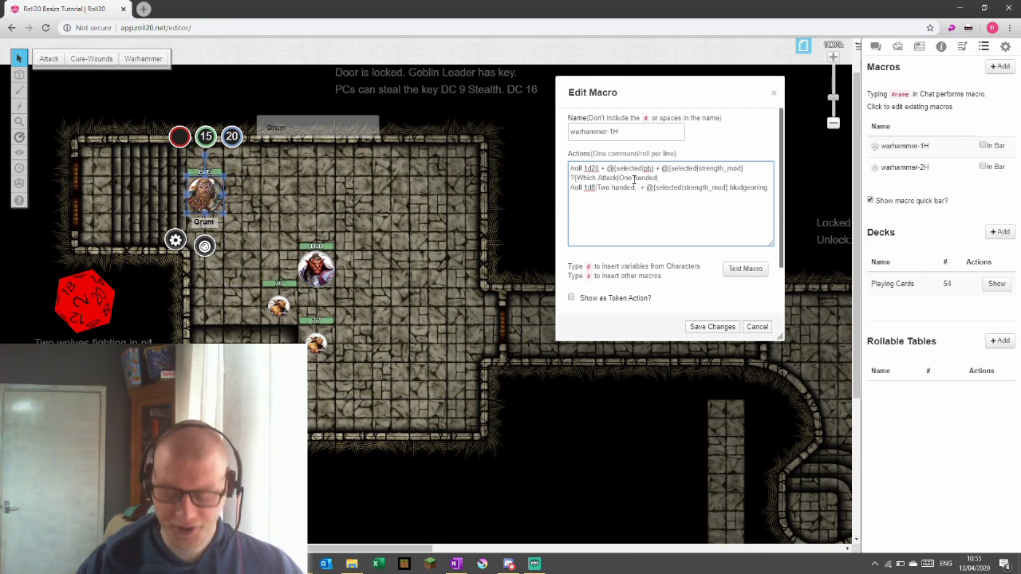
text(roll 1d1)
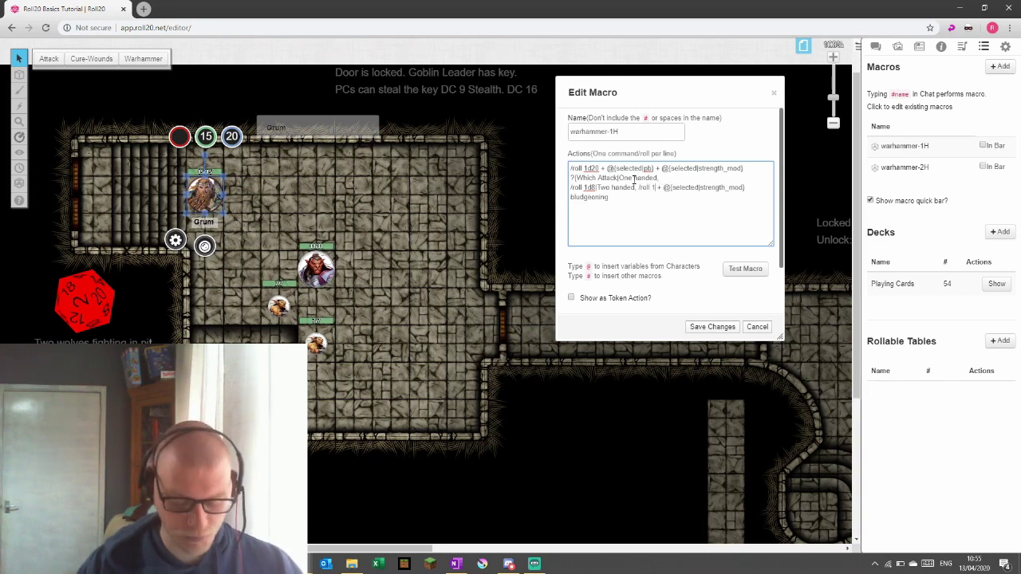
text(0)
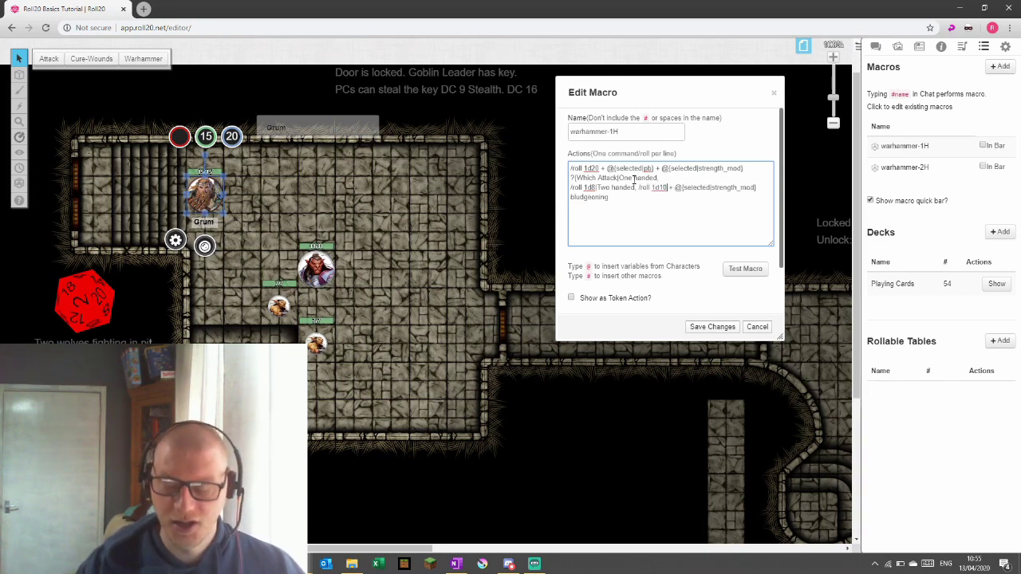
text(])
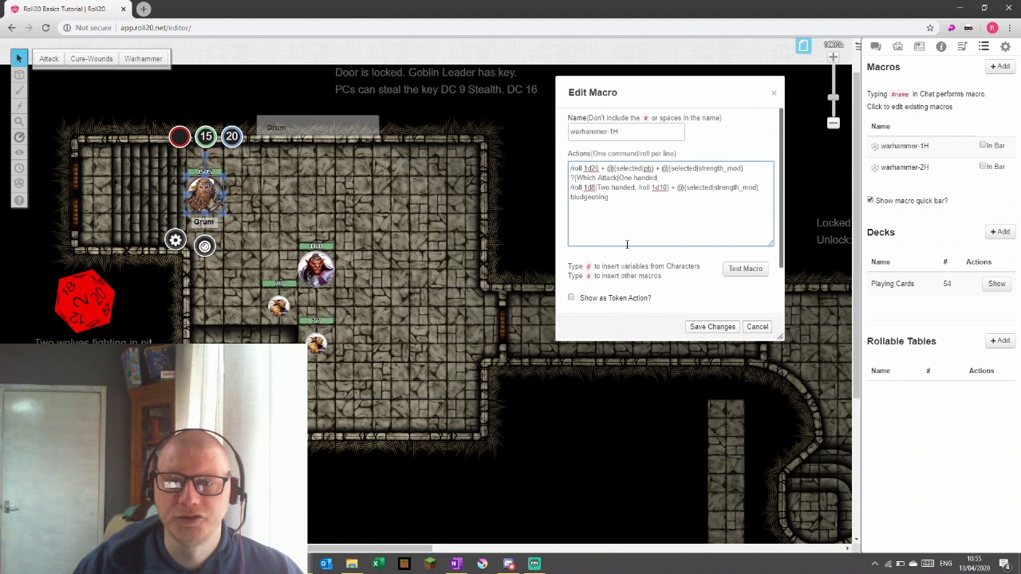
Test-run warhammer-1H from the chat log, choosing Two handed in the Which Attack prompt
click(875, 47)
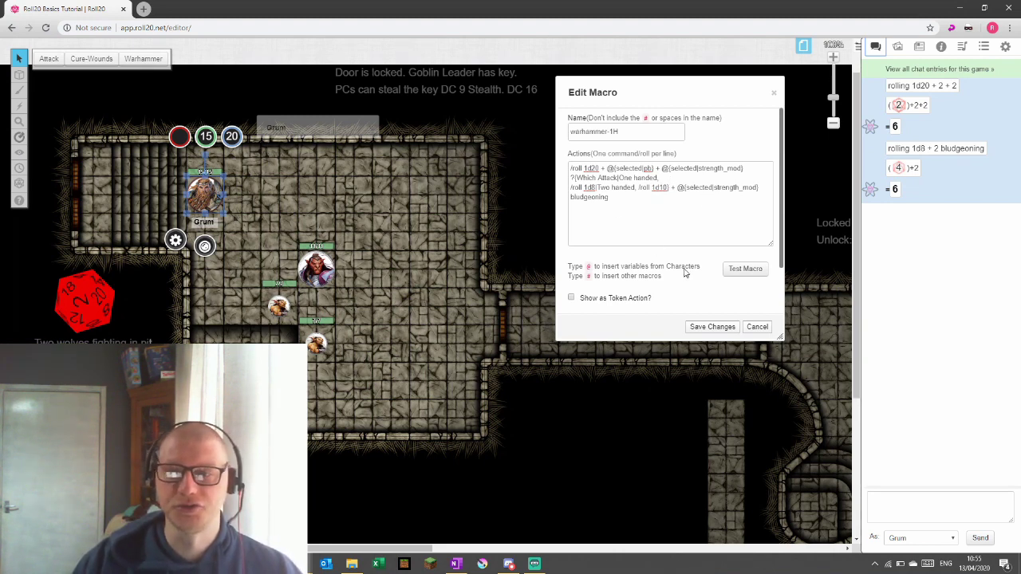
click(735, 269)
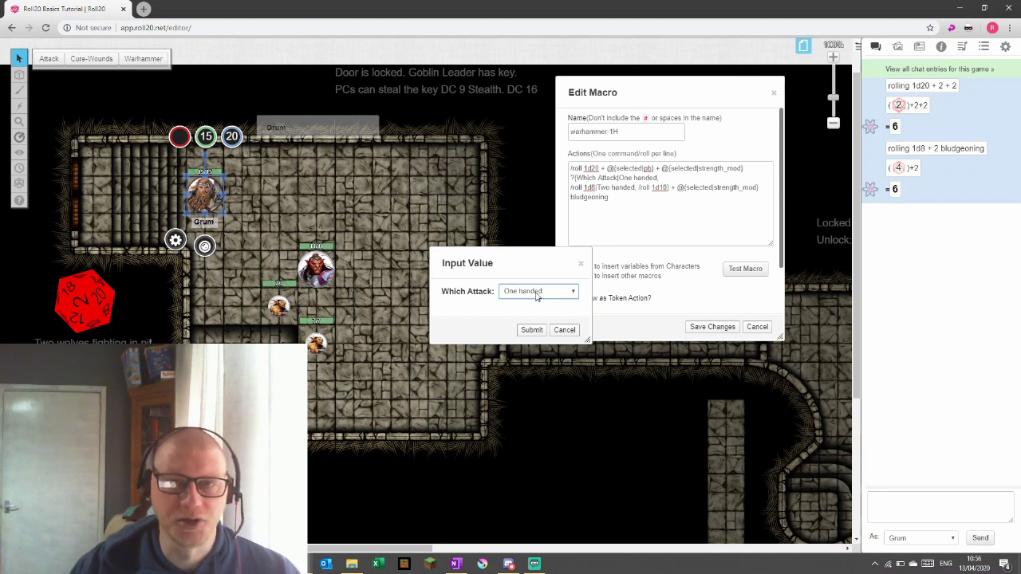
click(537, 293)
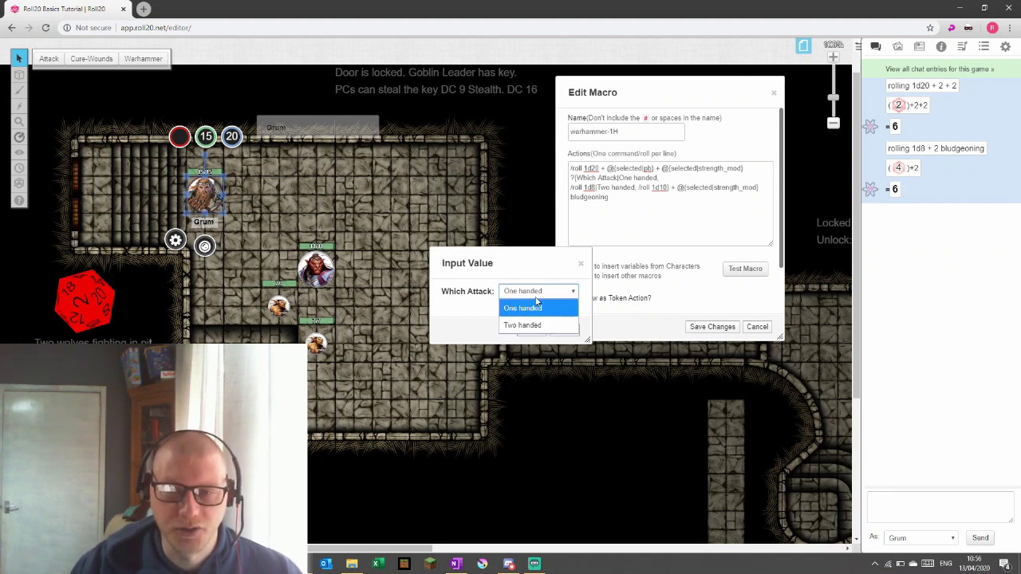
click(534, 324)
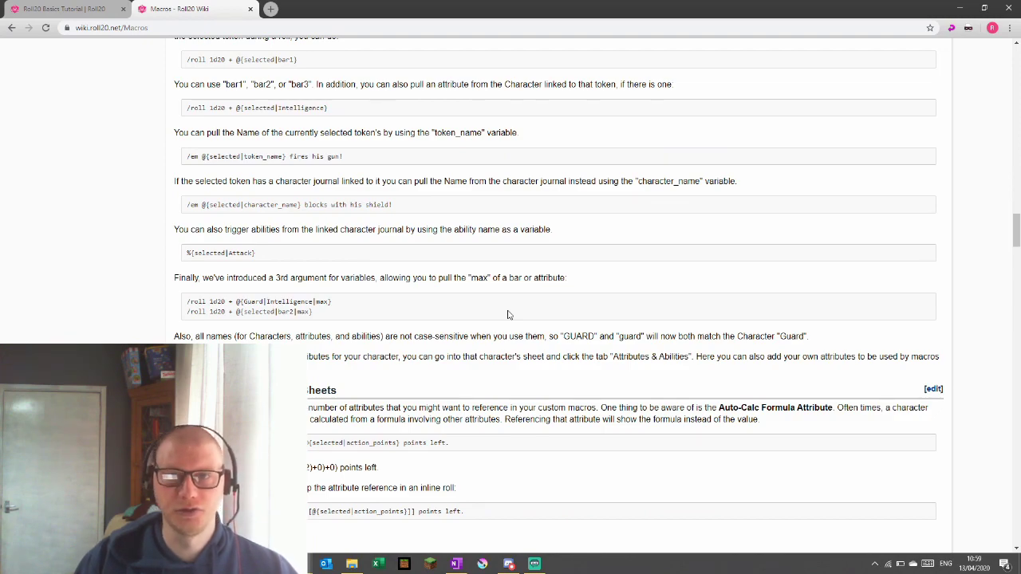
Scroll the wiki Macros page, then switch back to the Roll20 Basics Tutorial game tab
scroll(508, 315, down, 6)
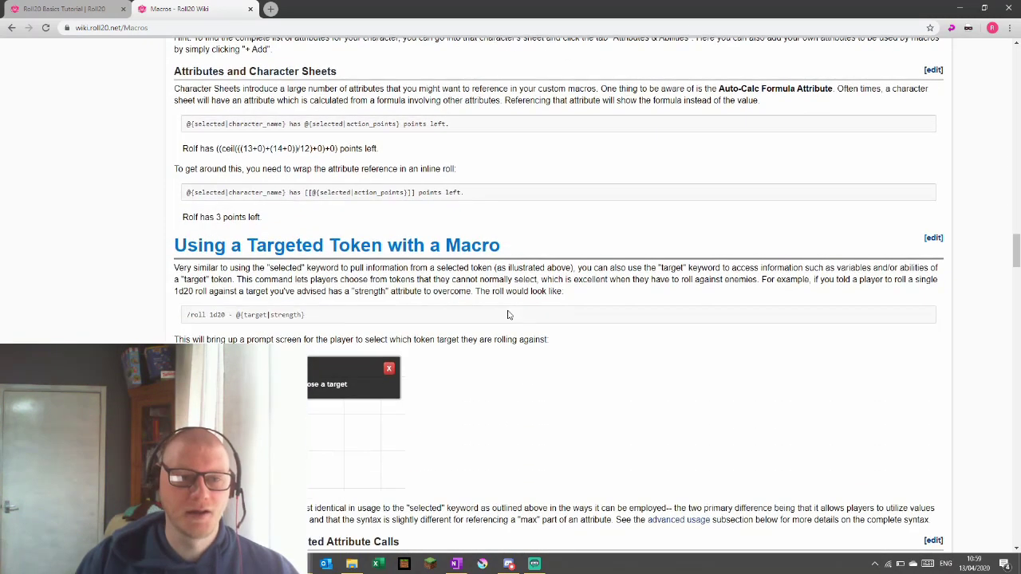
scroll(508, 315, down, 7)
click(64, 8)
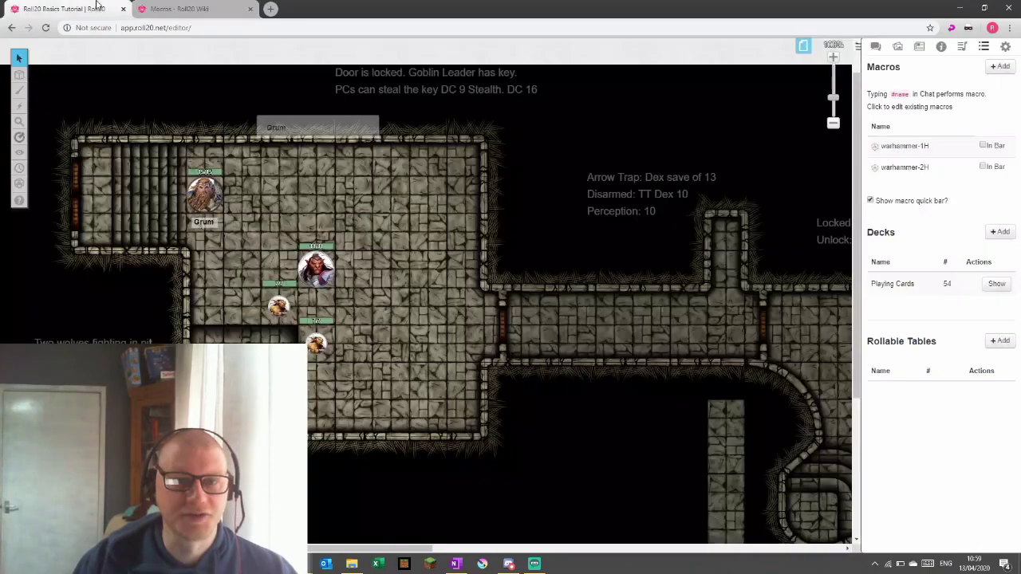